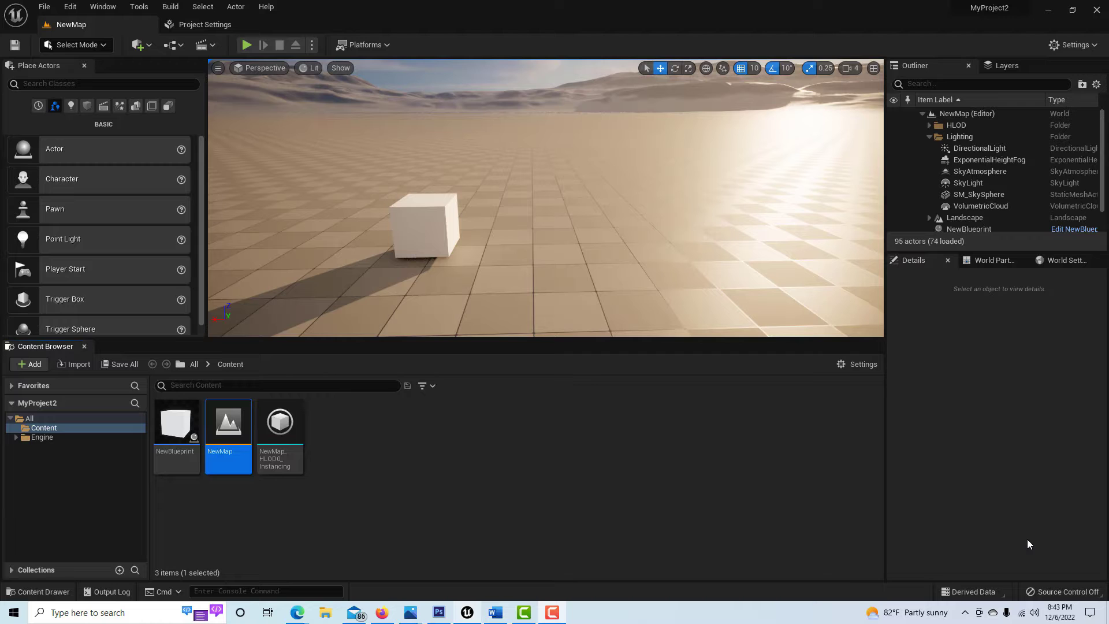
- Create a new Blank project named MyProject3 from File > New Project
click(44, 6)
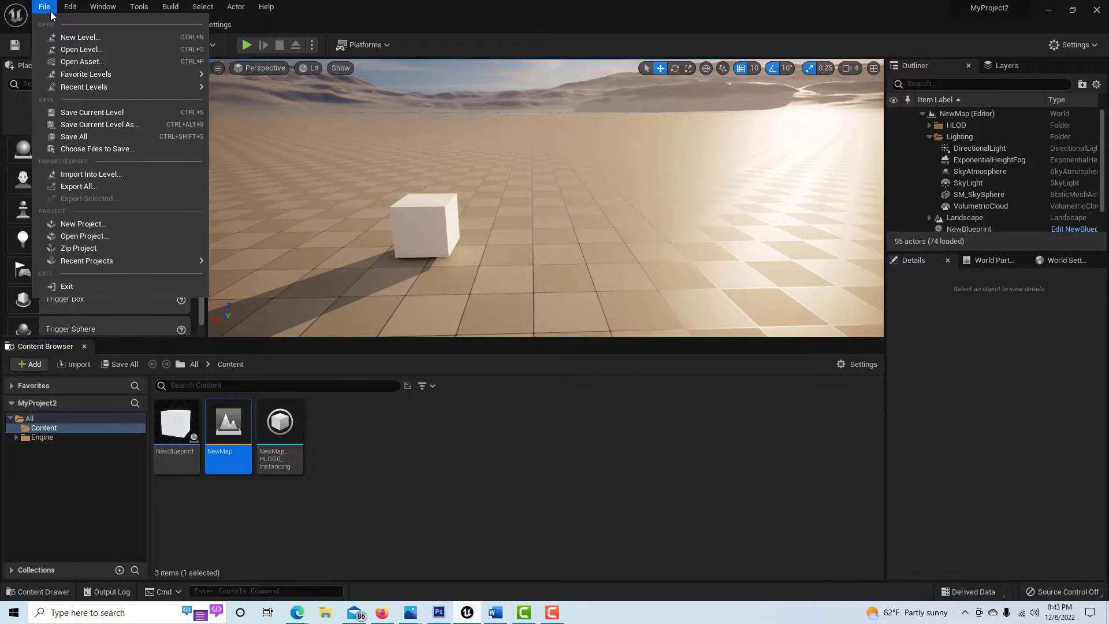
click(118, 224)
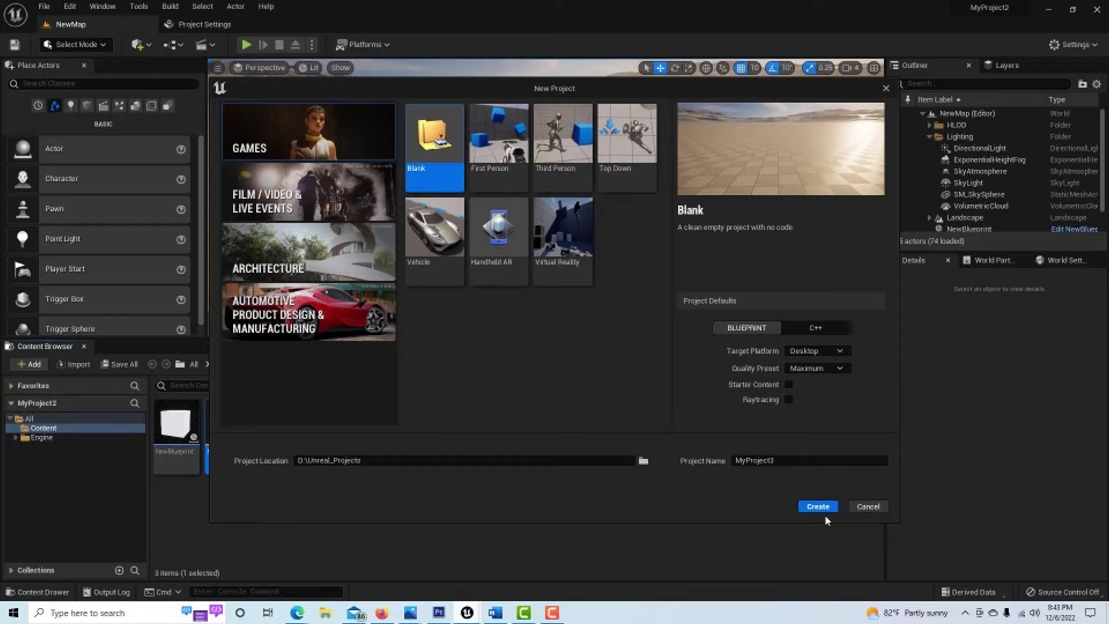
click(834, 506)
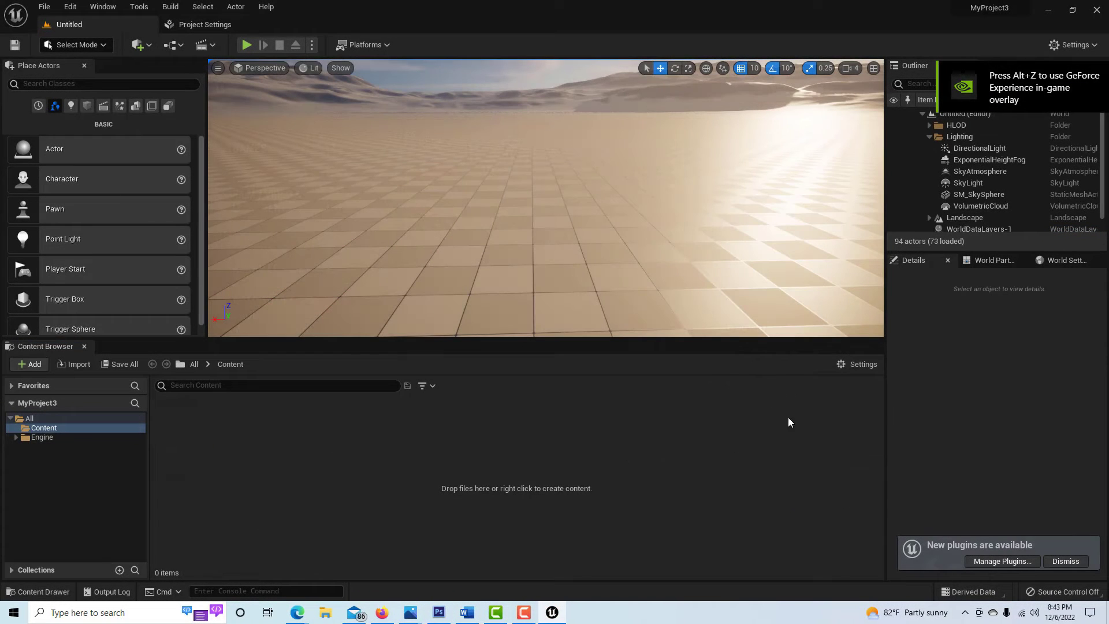
click(247, 45)
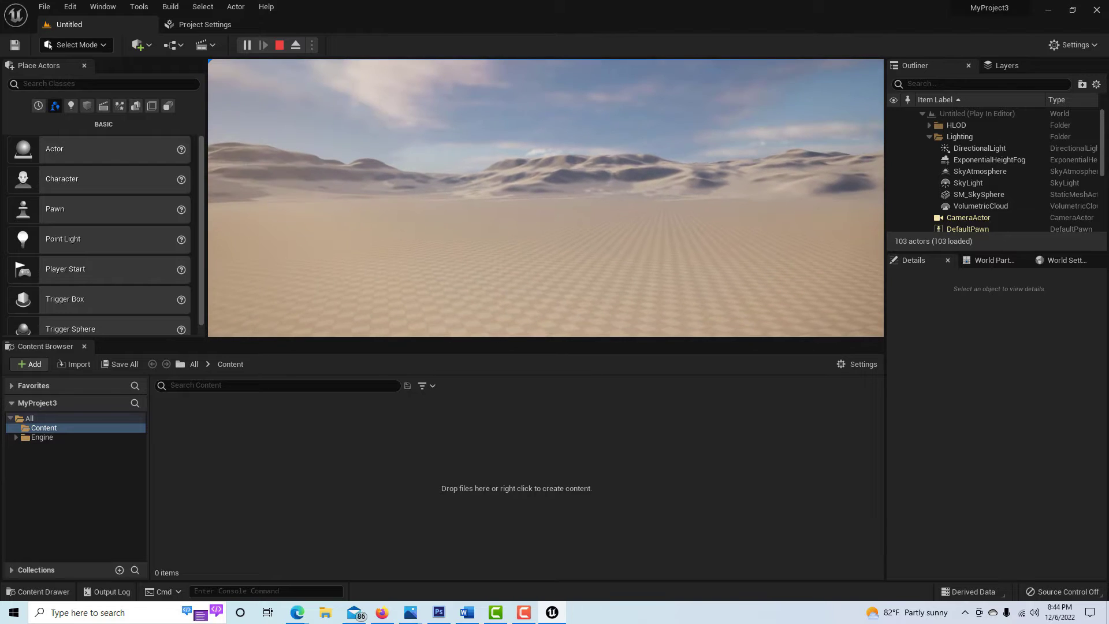
key(Escape)
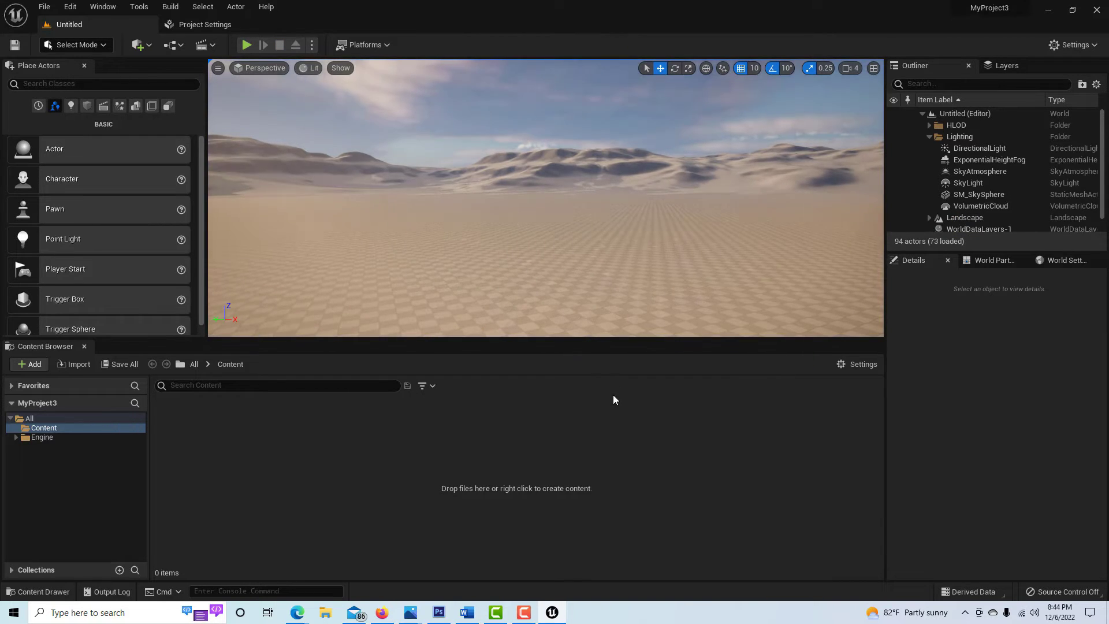
- Create an Actor Blueprint class in Content with the default name NewBlueprint
right_click(595, 445)
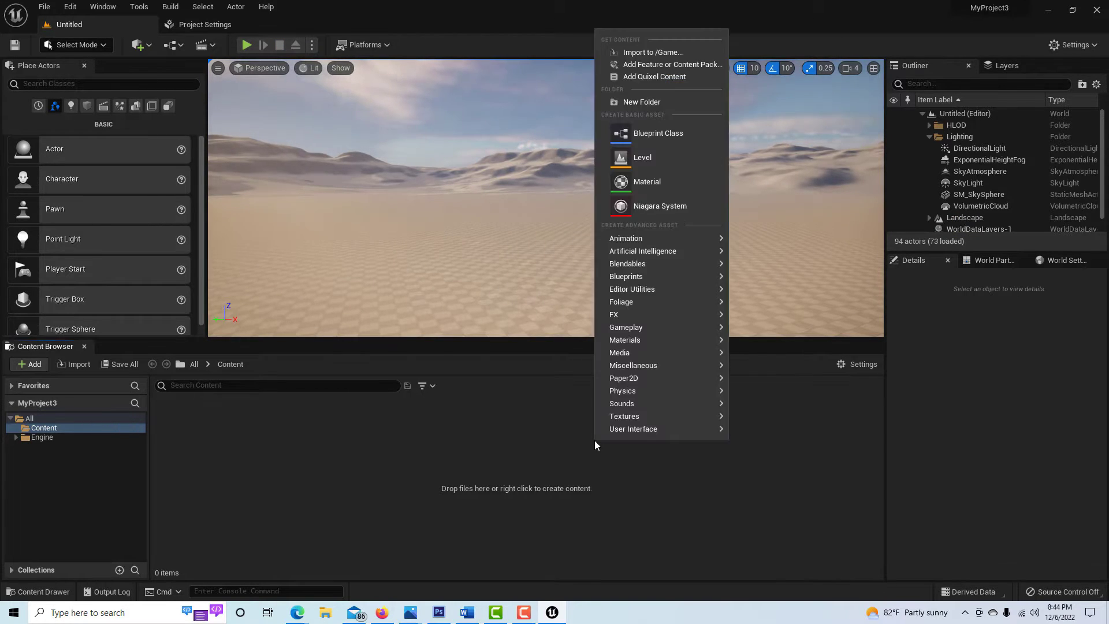
click(629, 131)
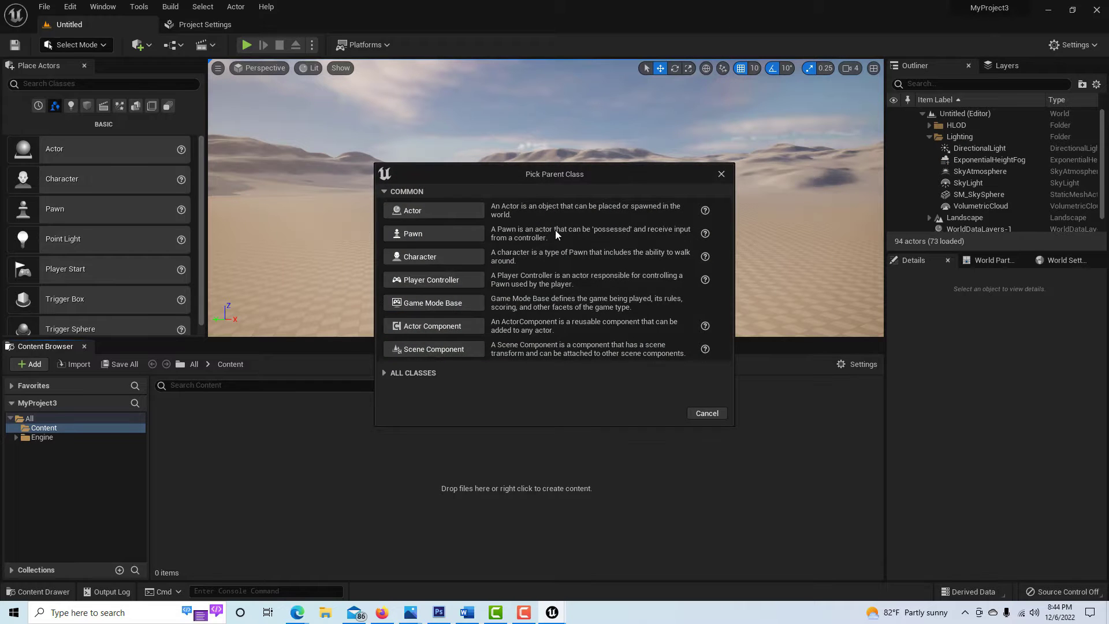
click(439, 210)
click(194, 428)
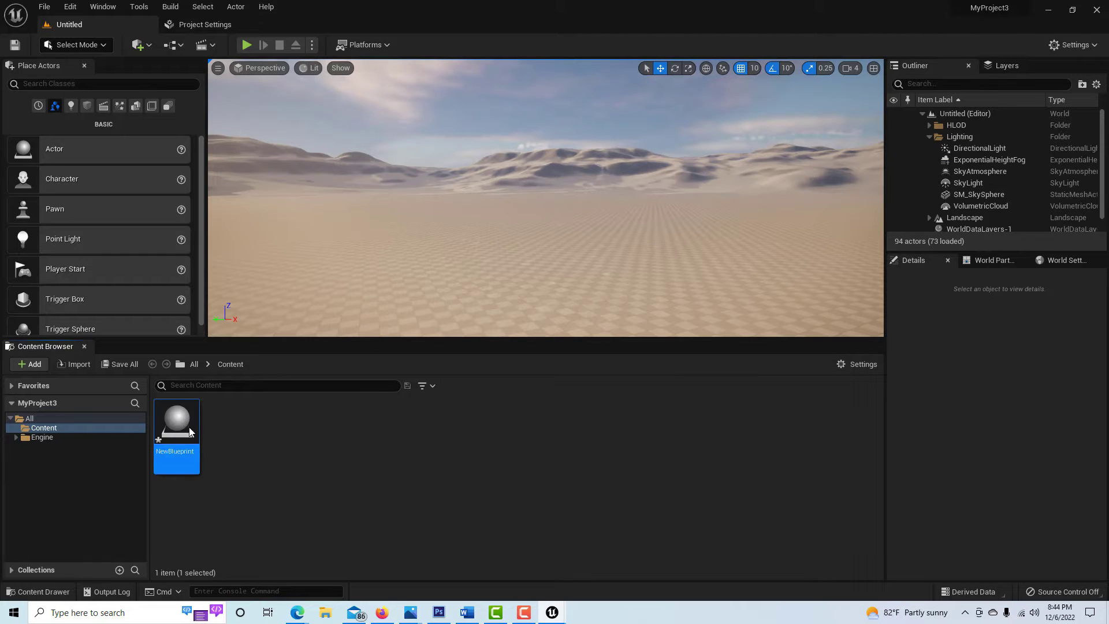
- Add a Cube component to NewBlueprint, compile and save it, and dock its editor tab
double_click(190, 431)
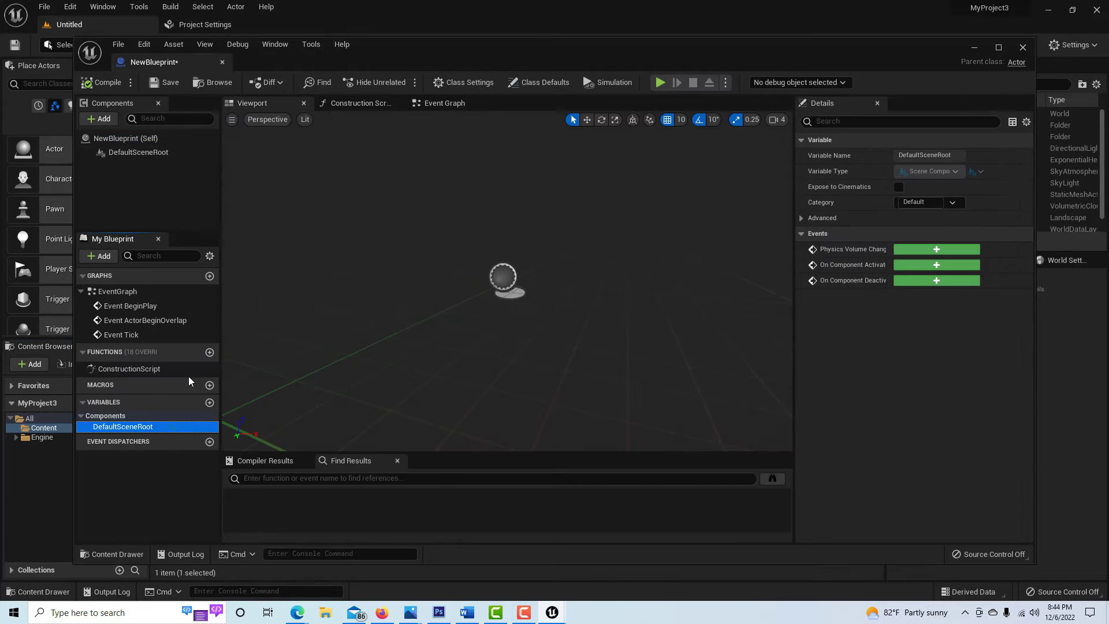
click(97, 119)
text(cube)
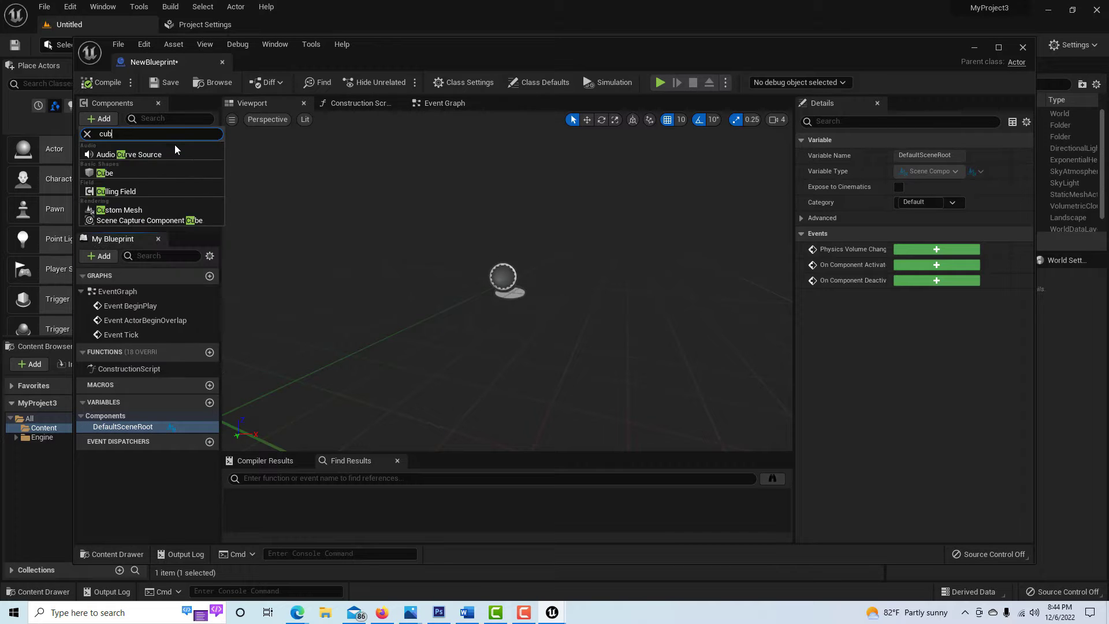
click(158, 156)
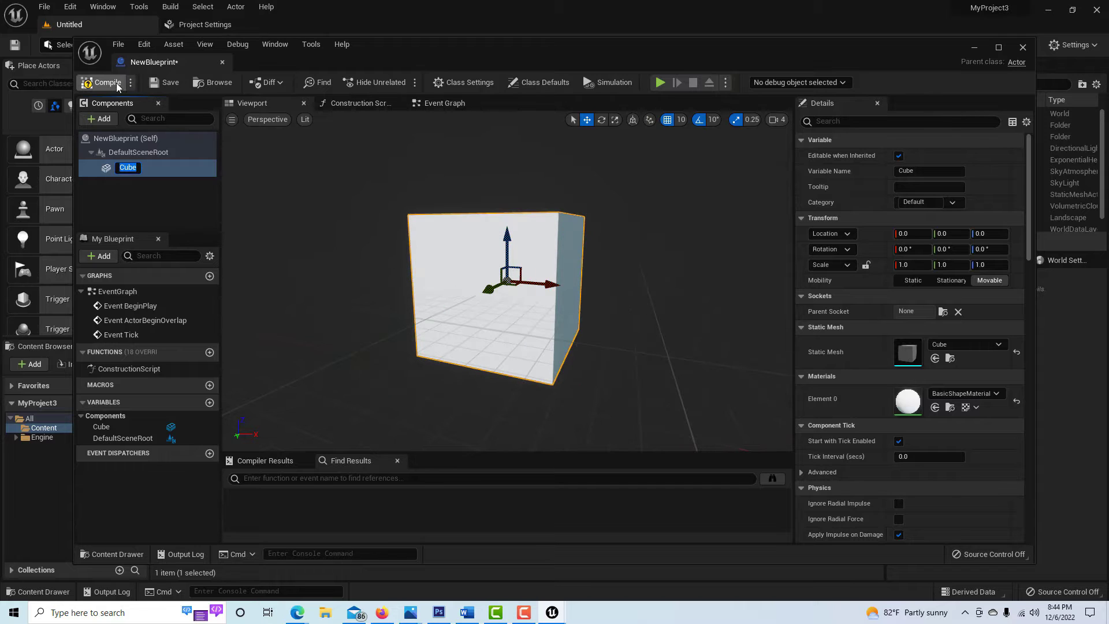
click(116, 82)
click(177, 79)
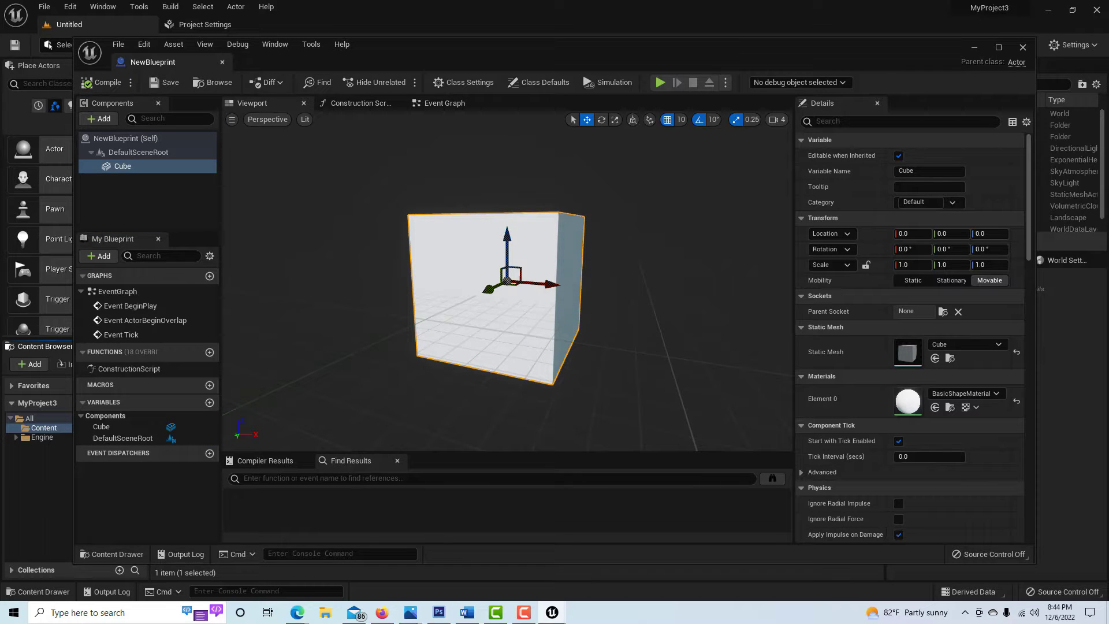
drag(153, 62, 387, 25)
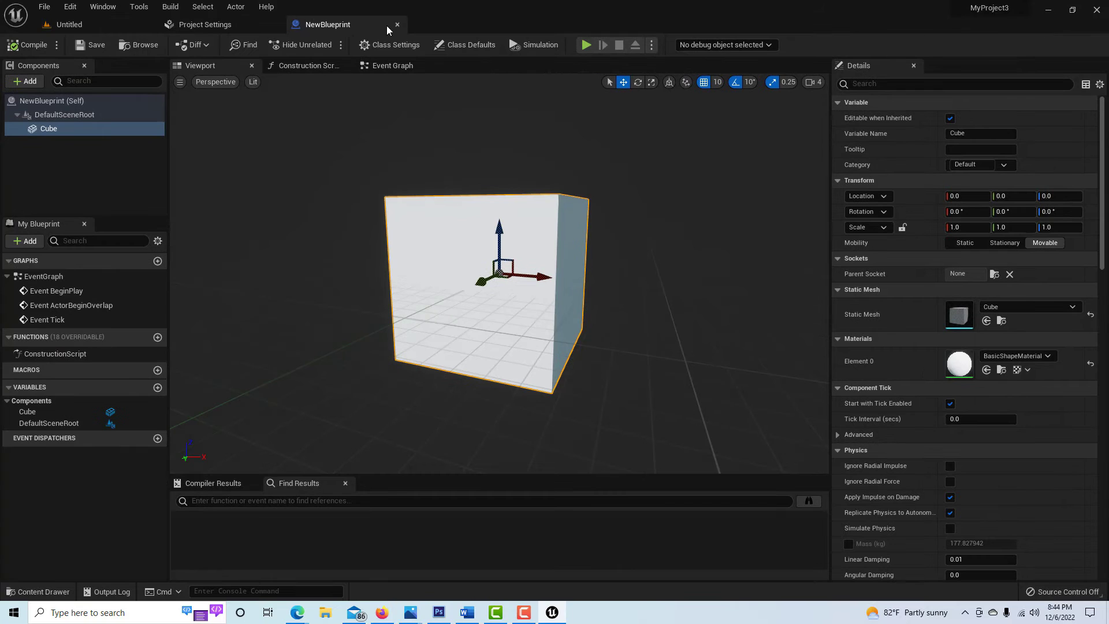
click(126, 22)
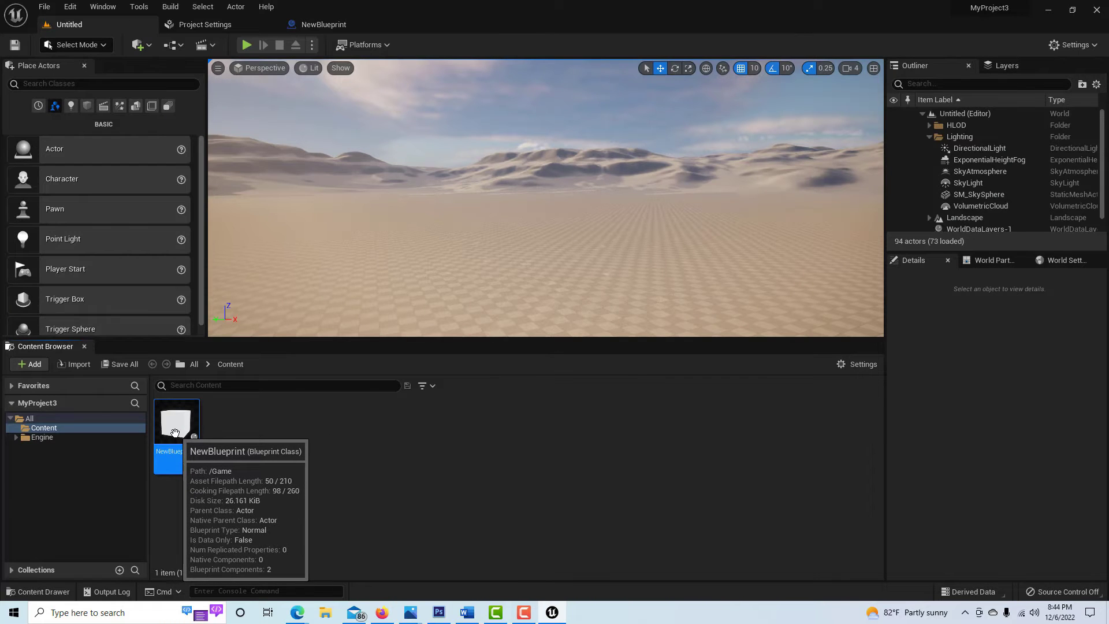
- Save the Untitled level as NewMap with File > Save Current Level
click(45, 8)
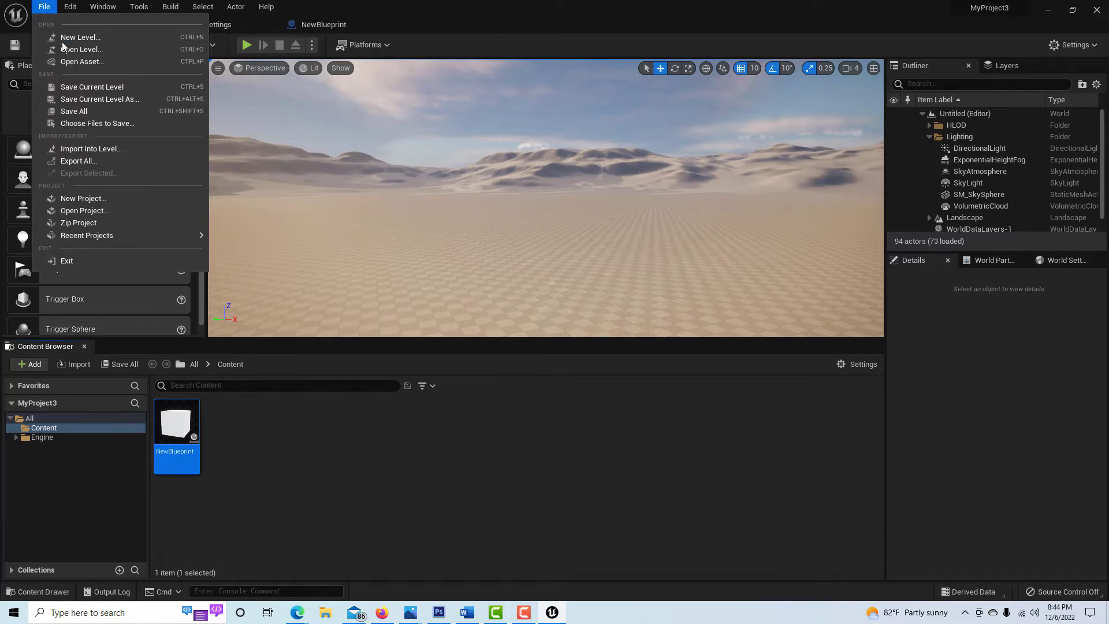
click(92, 86)
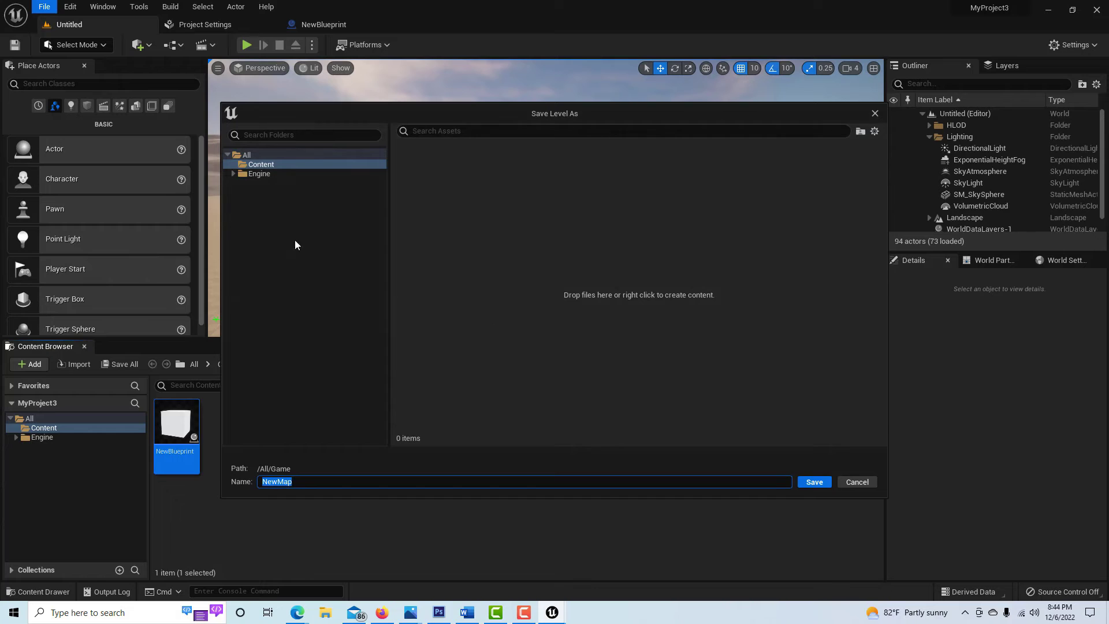
click(813, 482)
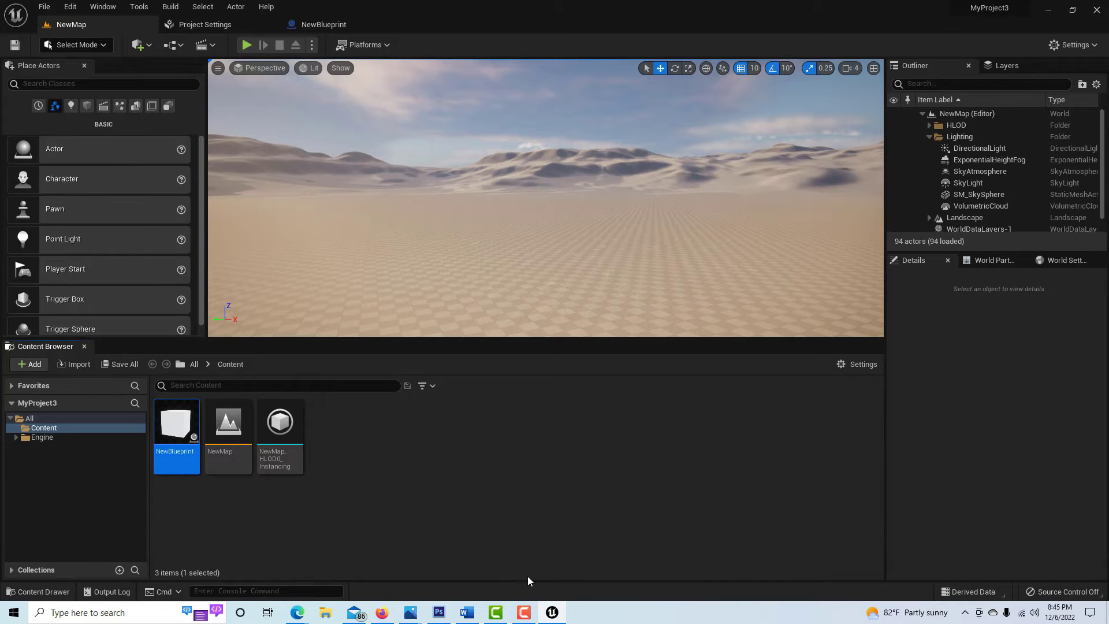
- Place a NewBlueprint cube in the level and test-play it, walking toward the cube
mouse_move(175, 433)
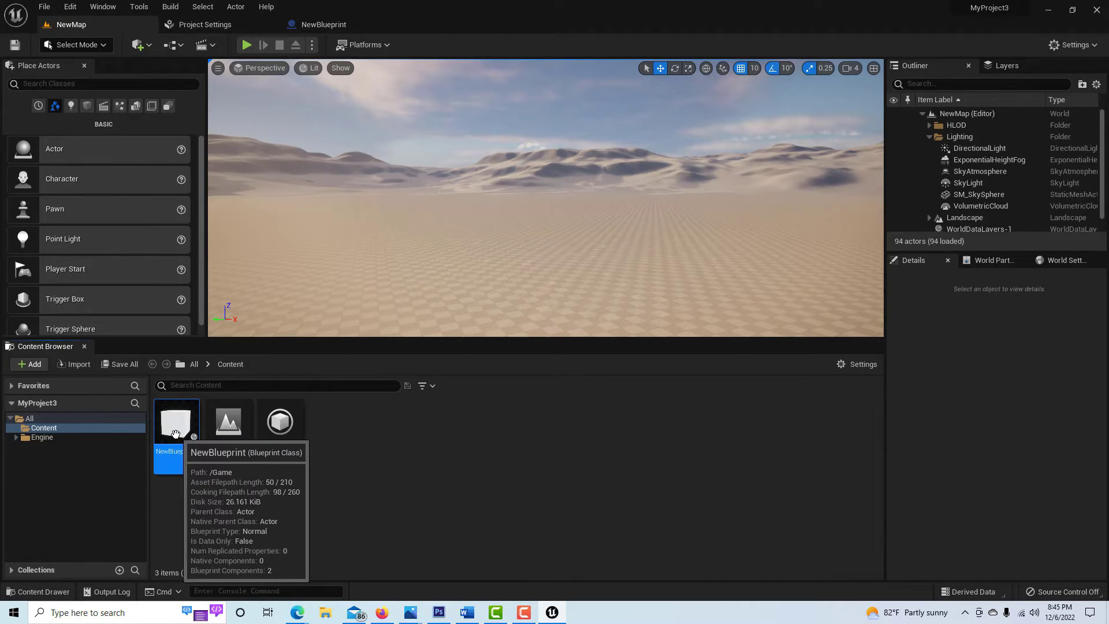
drag(175, 434, 456, 254)
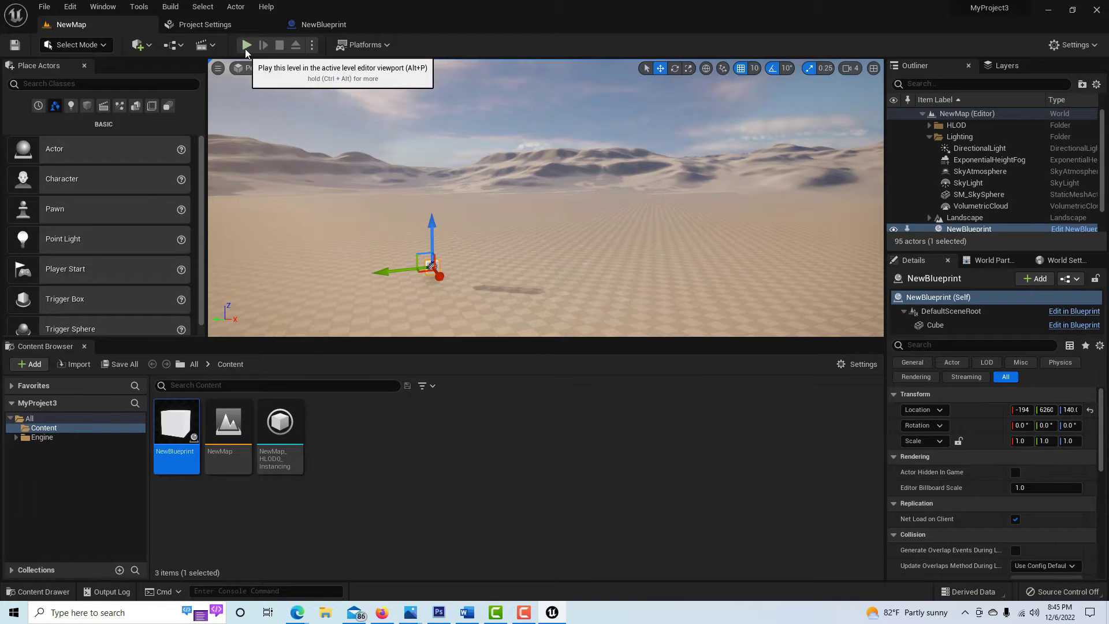
click(246, 46)
key(w)
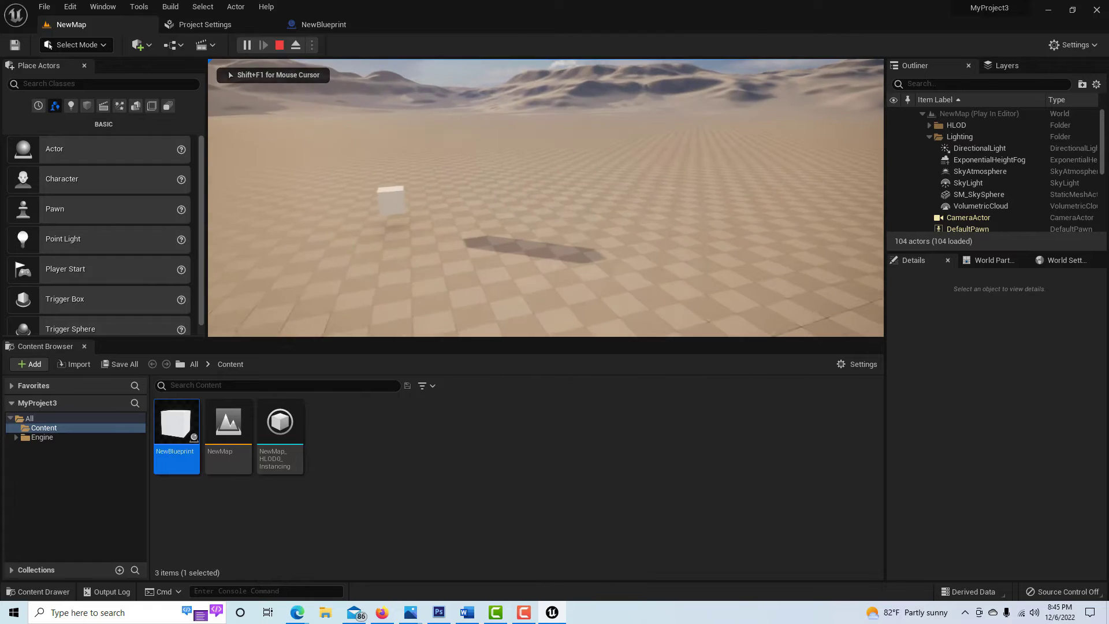
key(Escape)
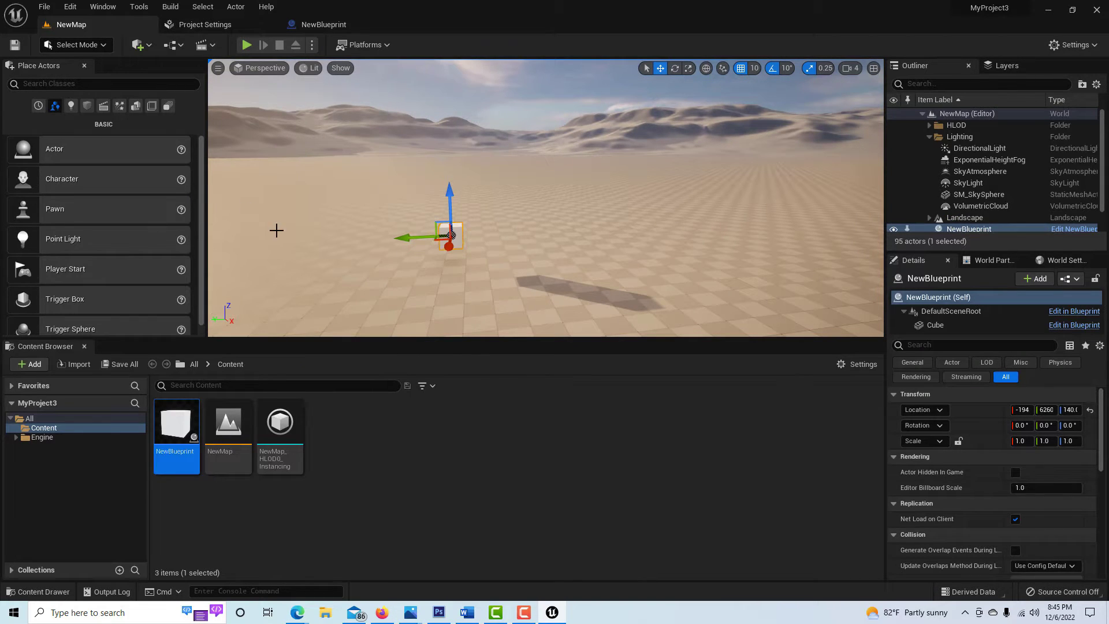
- Exit the editor, answer the save prompt, and open the MyProject3 folder
click(46, 7)
click(145, 284)
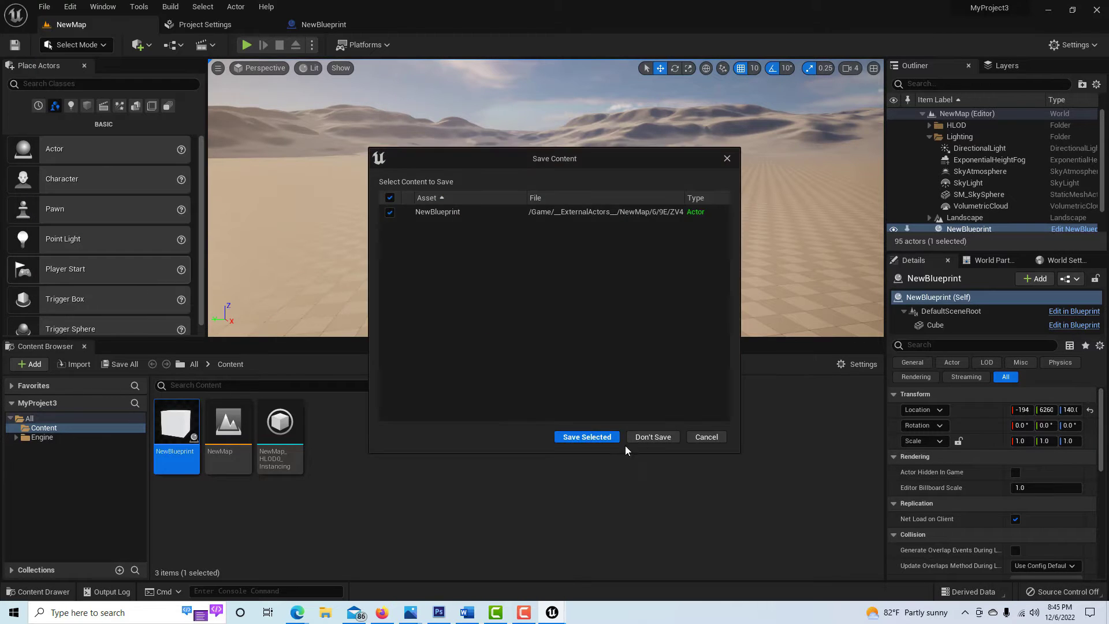
click(633, 438)
double_click(335, 164)
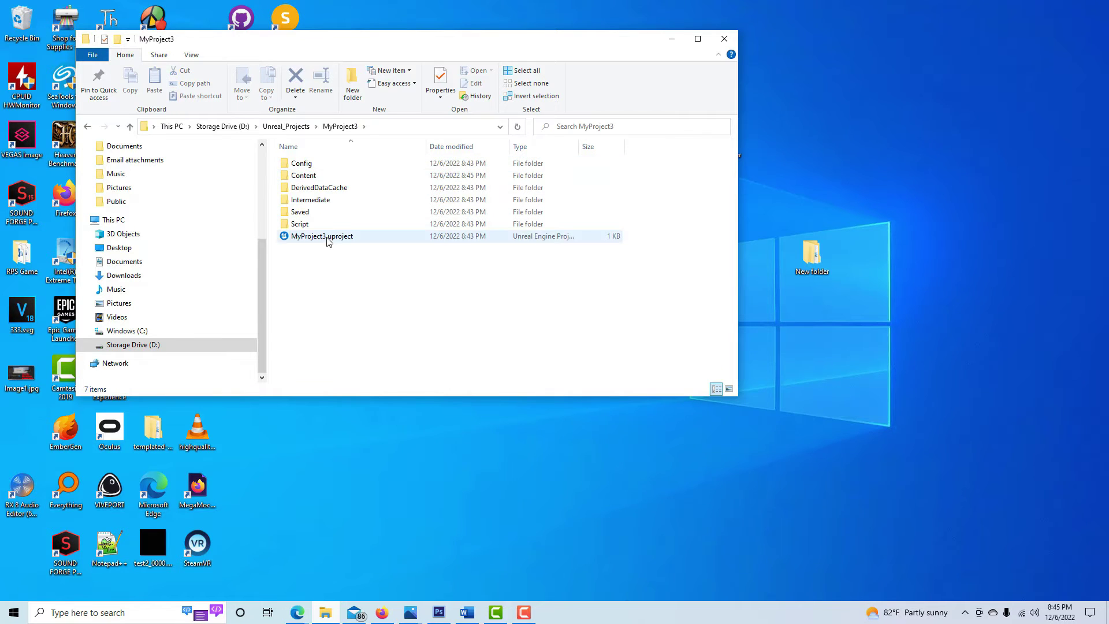
- Launch MyProject3.uproject to reload the project in Unreal Engine
double_click(327, 239)
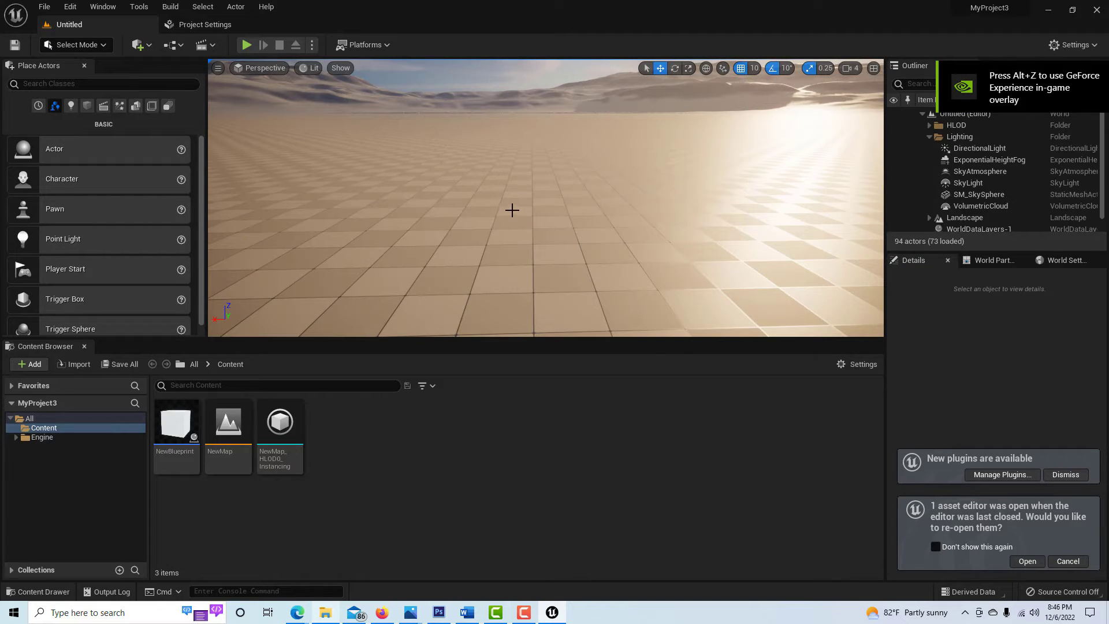
- Open NewMap, fly the view toward the cube, and select NewBlueprint in the Outliner
double_click(232, 425)
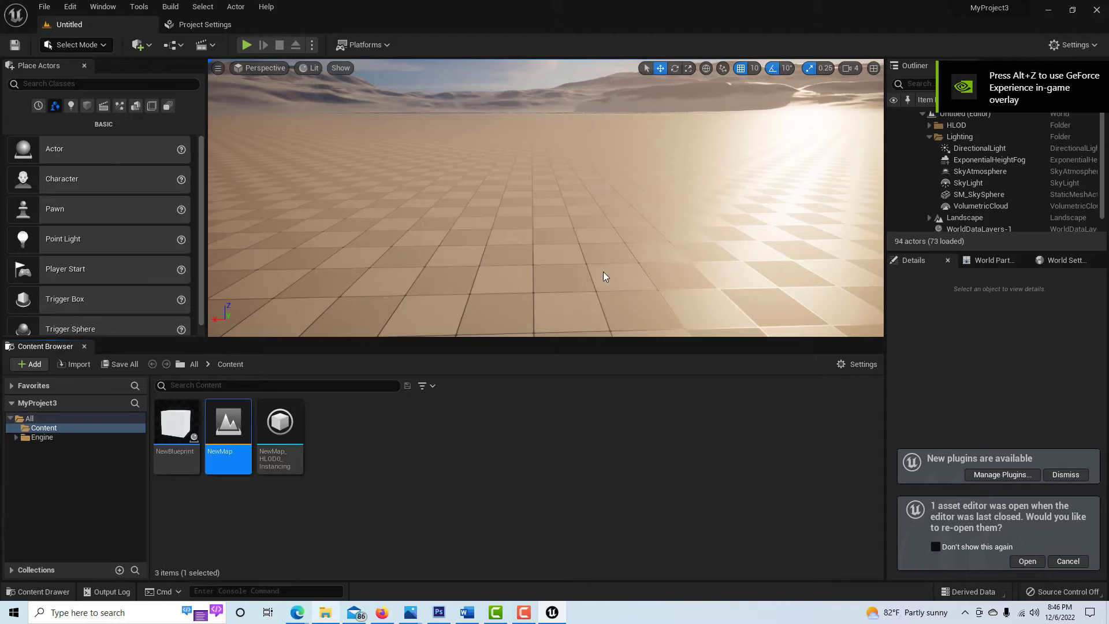
mouse_move(460, 292)
mouse_down()
mouse_move(454, 280)
mouse_move(467, 306)
mouse_up()
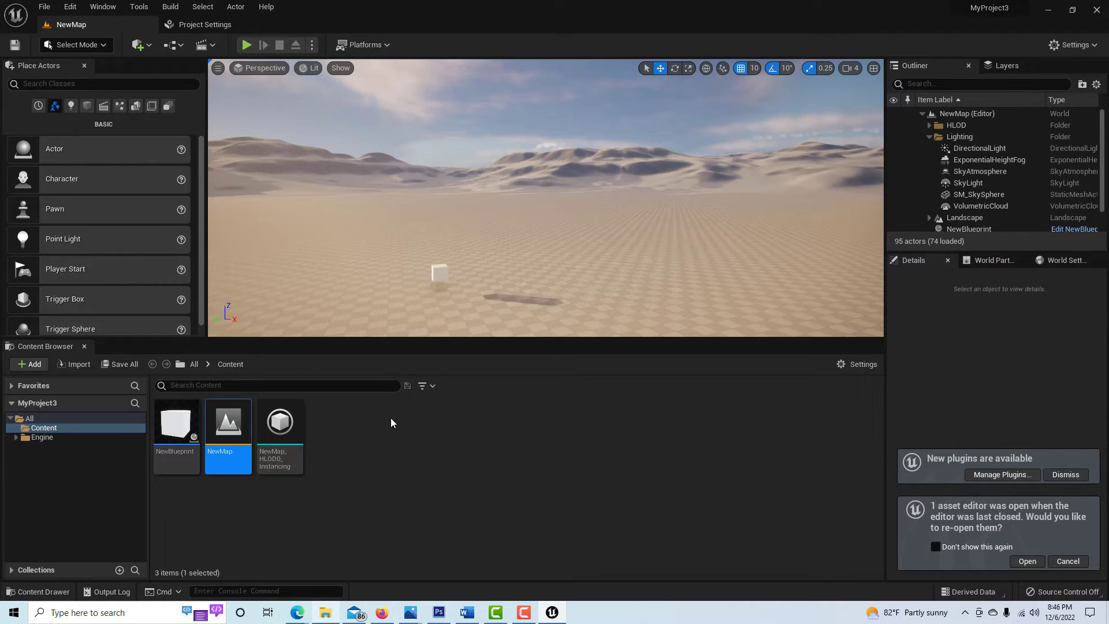
scroll(979, 171, down, 1)
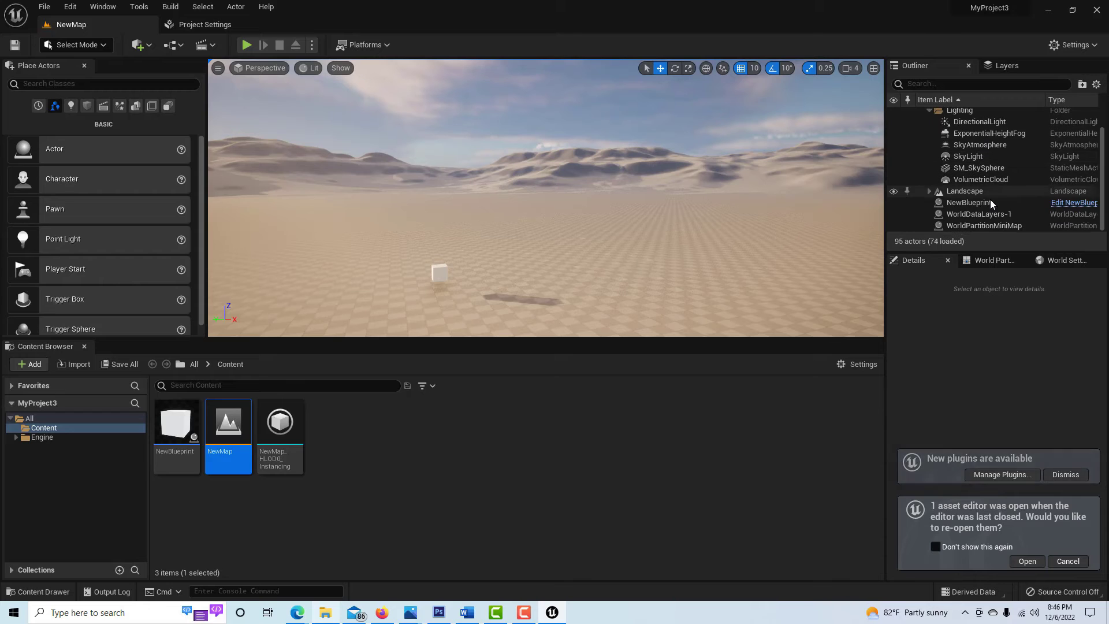
click(971, 202)
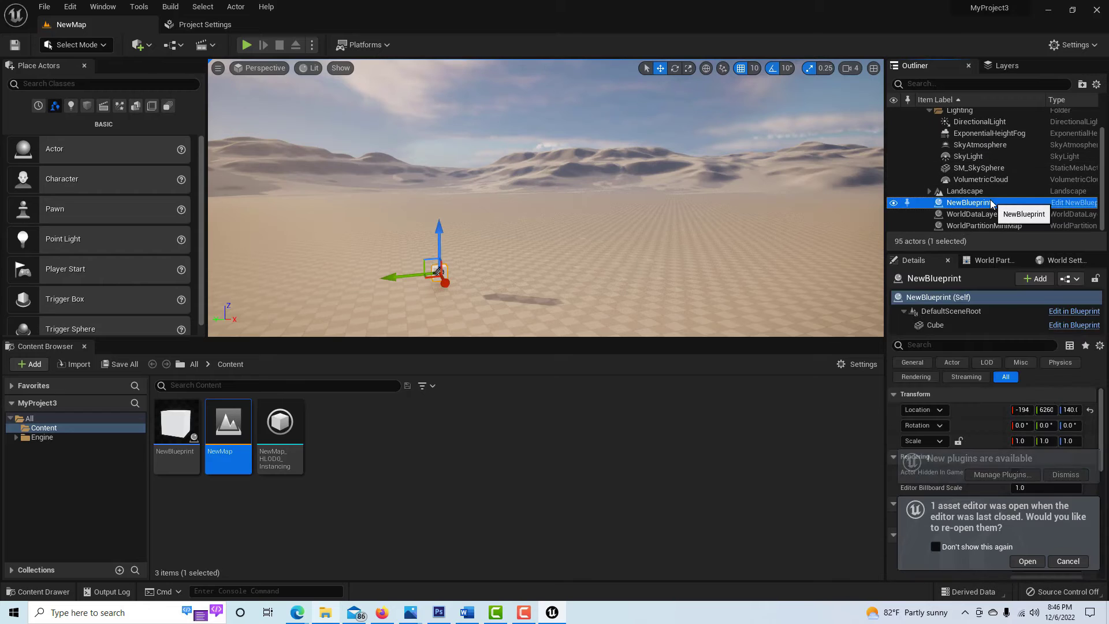
- Open the Level Blueprint and add an On Clicked event for NewBlueprint under Input > Mouse Input
click(182, 46)
click(234, 129)
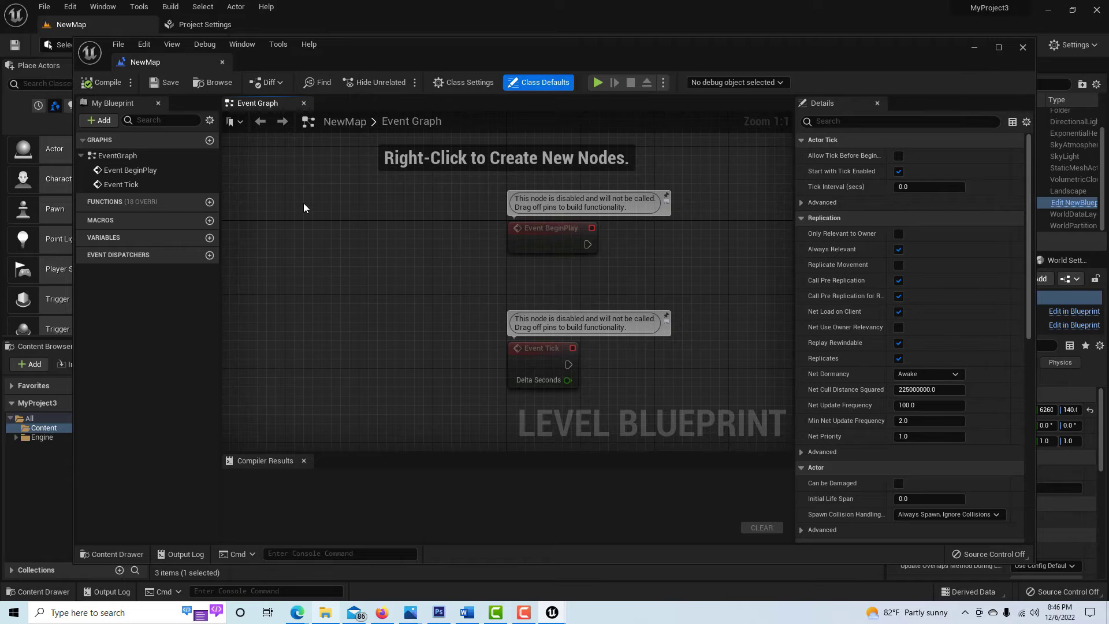
right_click(303, 204)
click(310, 239)
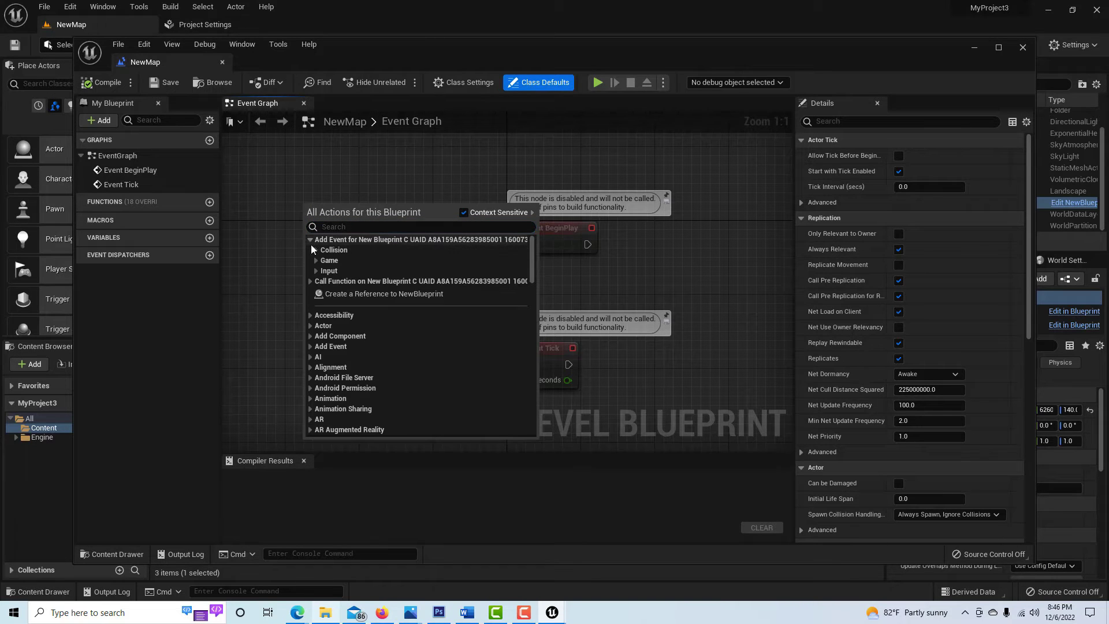
click(315, 271)
click(323, 292)
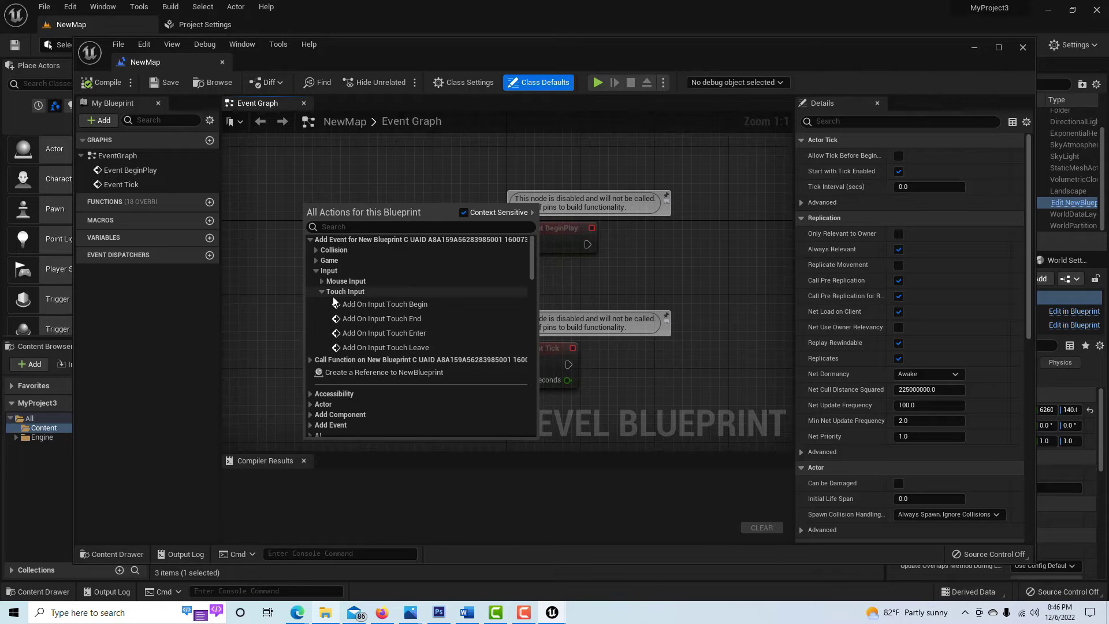
click(322, 282)
click(387, 309)
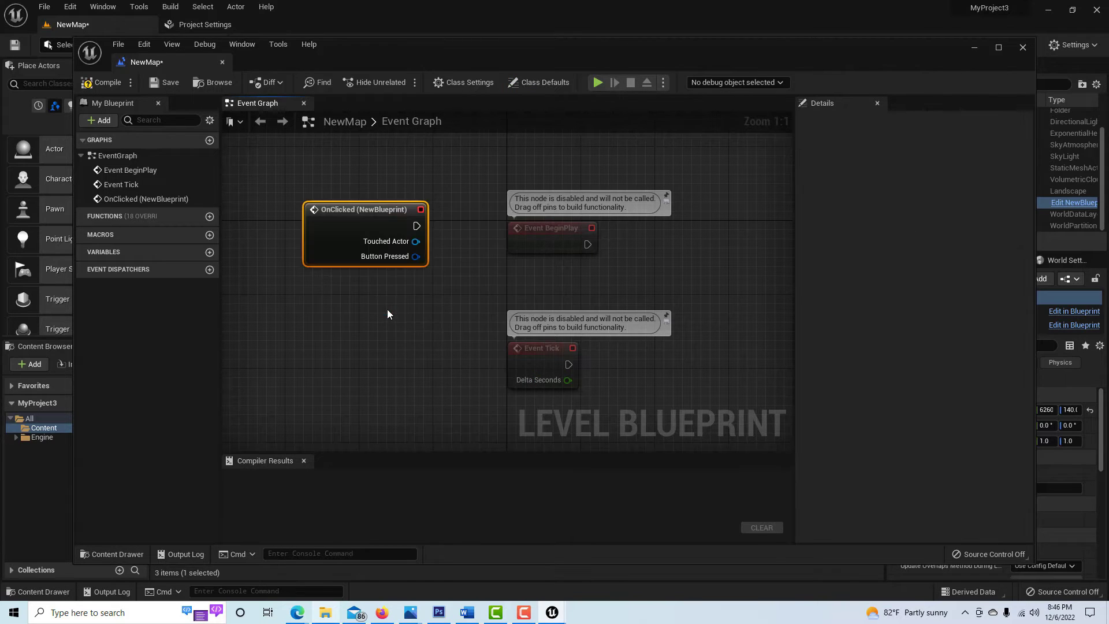
- Attach a Print String node printing 'Hello' to the OnClicked (NewBlueprint) event
drag(367, 208, 472, 288)
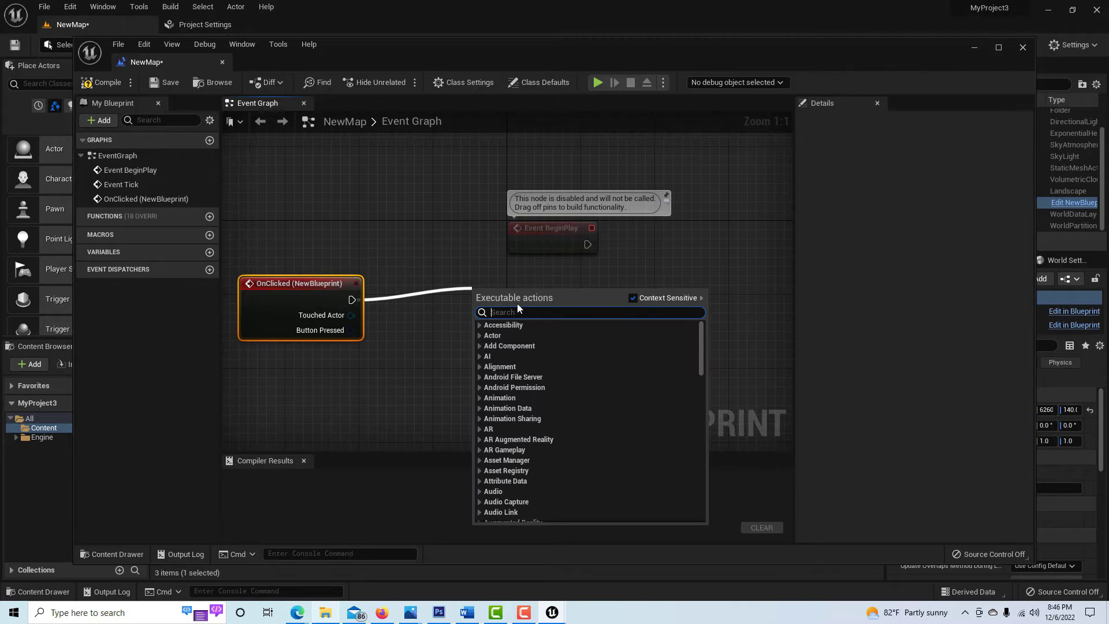
text(print)
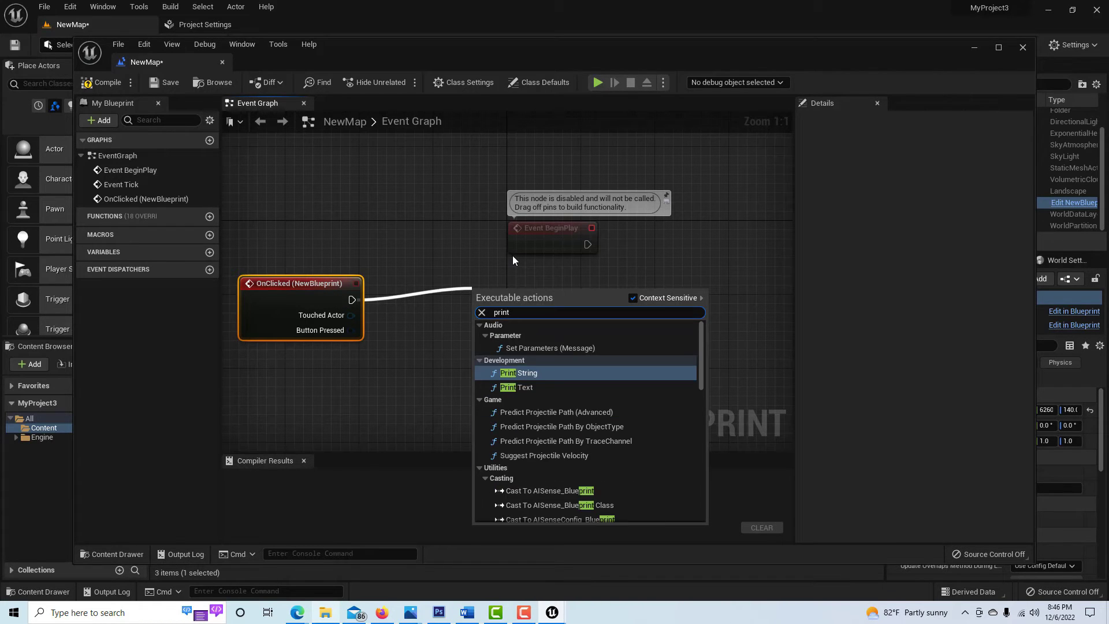
key(Return)
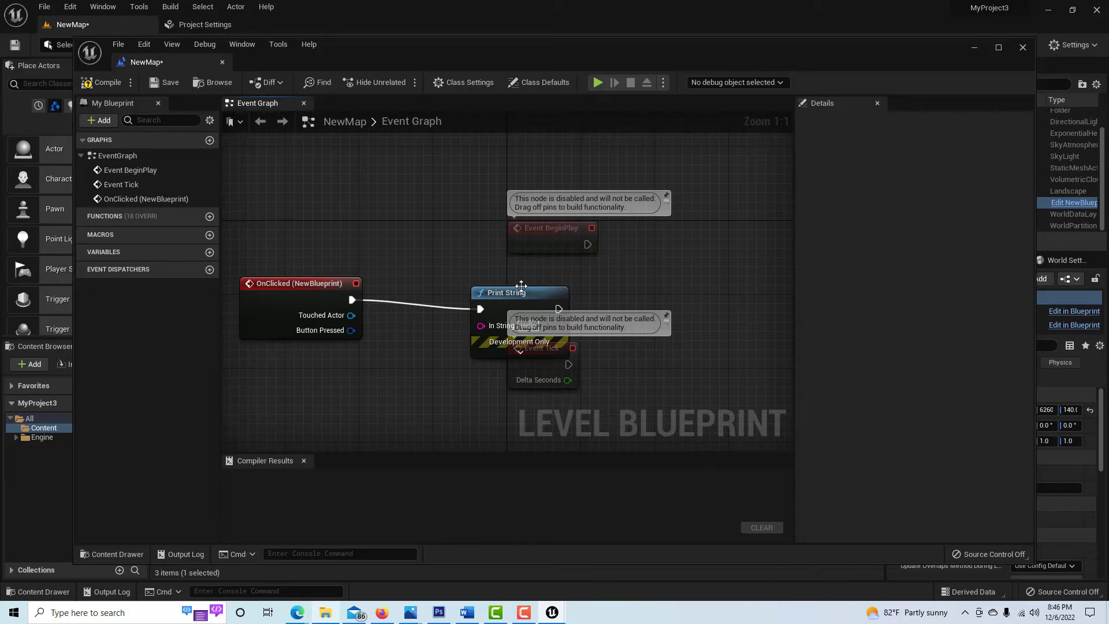
drag(518, 292, 446, 257)
- Delete the Event BeginPlay and Event Tick nodes, compile, save, and close the Level Blueprint
drag(553, 156, 626, 385)
key(Delete)
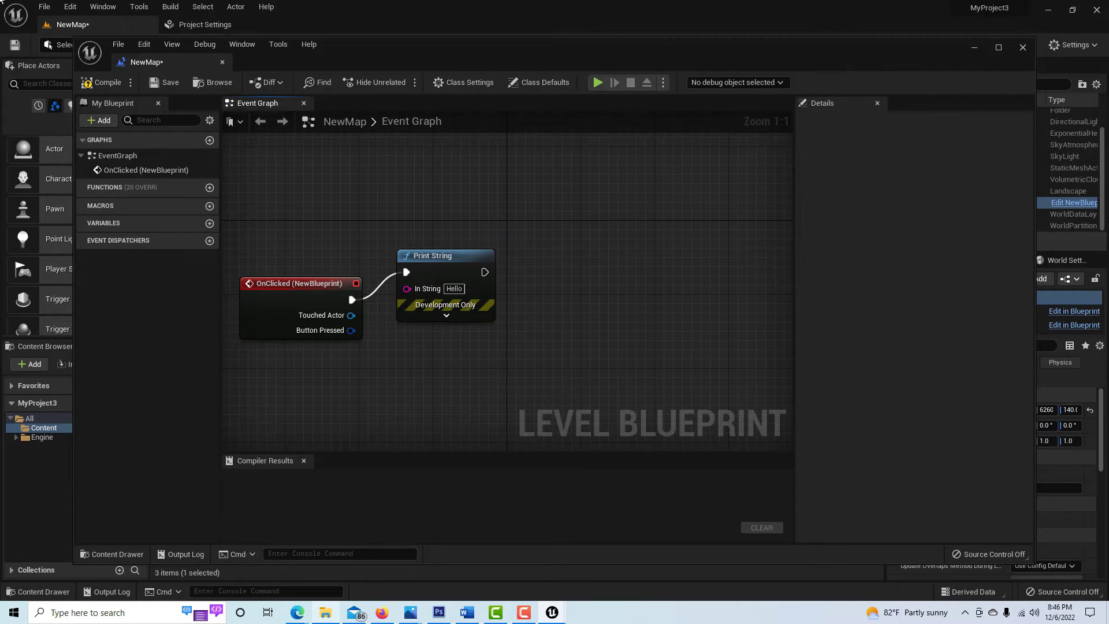
click(102, 82)
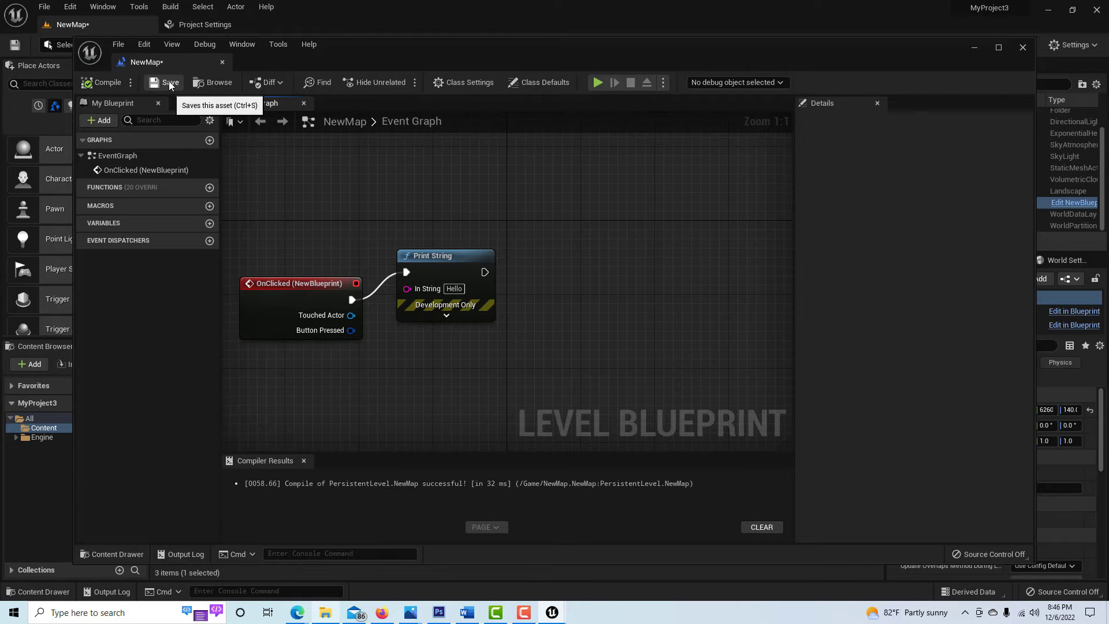
click(169, 82)
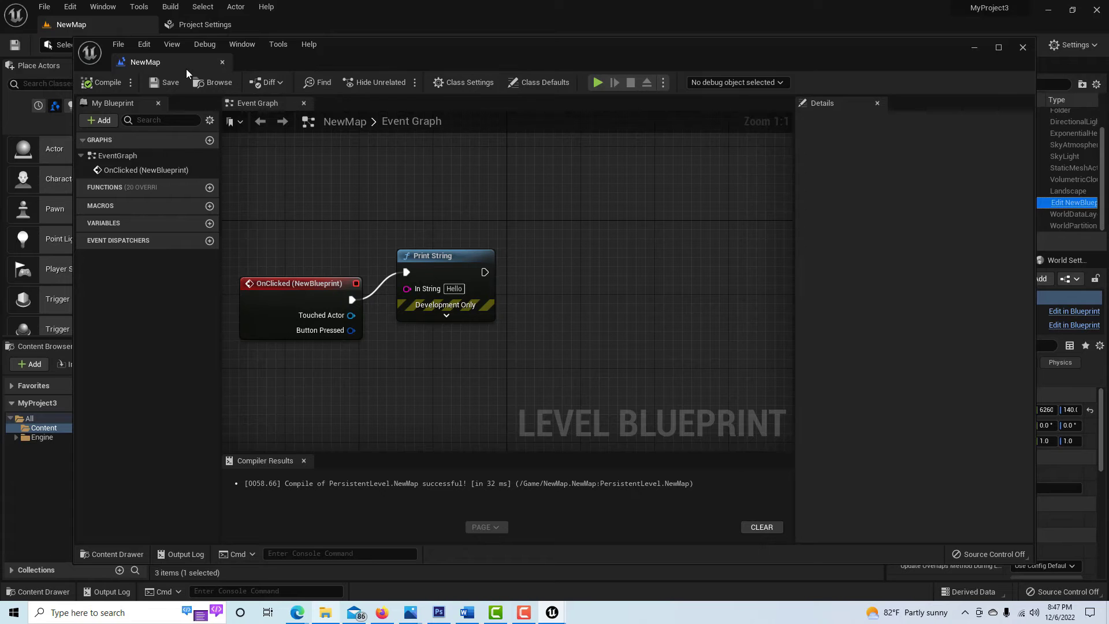
click(223, 62)
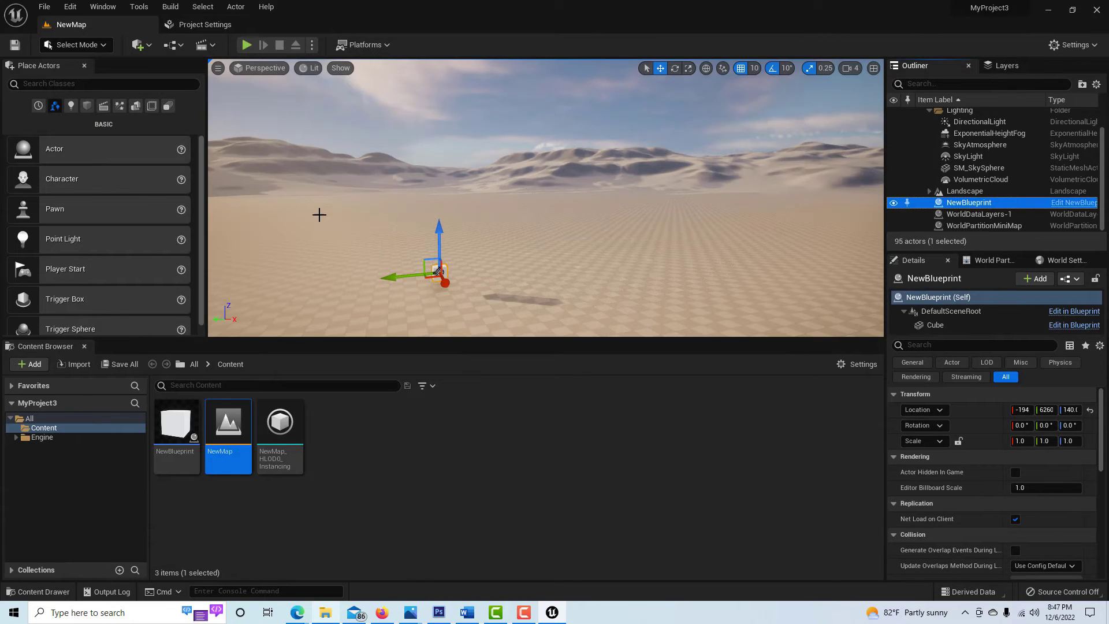
- Save all unsaved work with File > Save All, then return to the File menu to exit
click(45, 9)
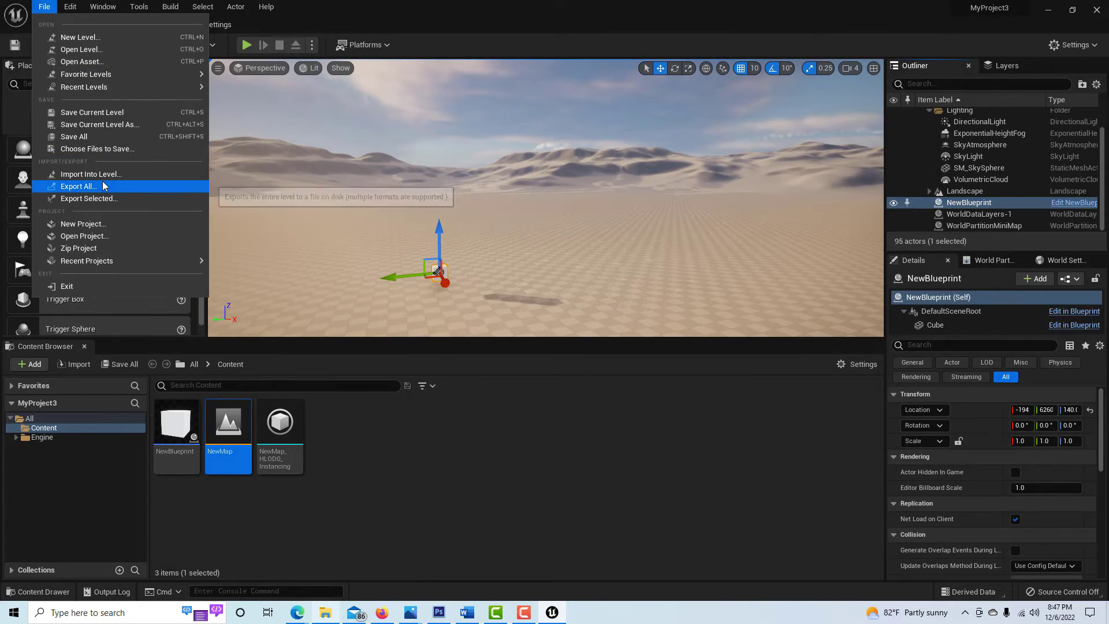
click(88, 137)
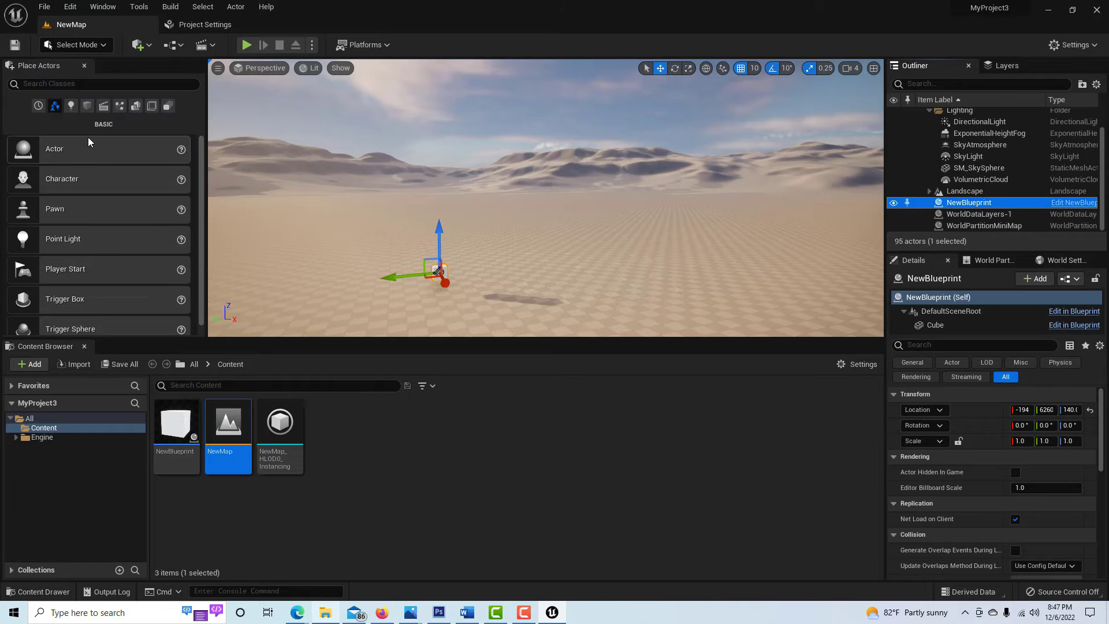
click(45, 8)
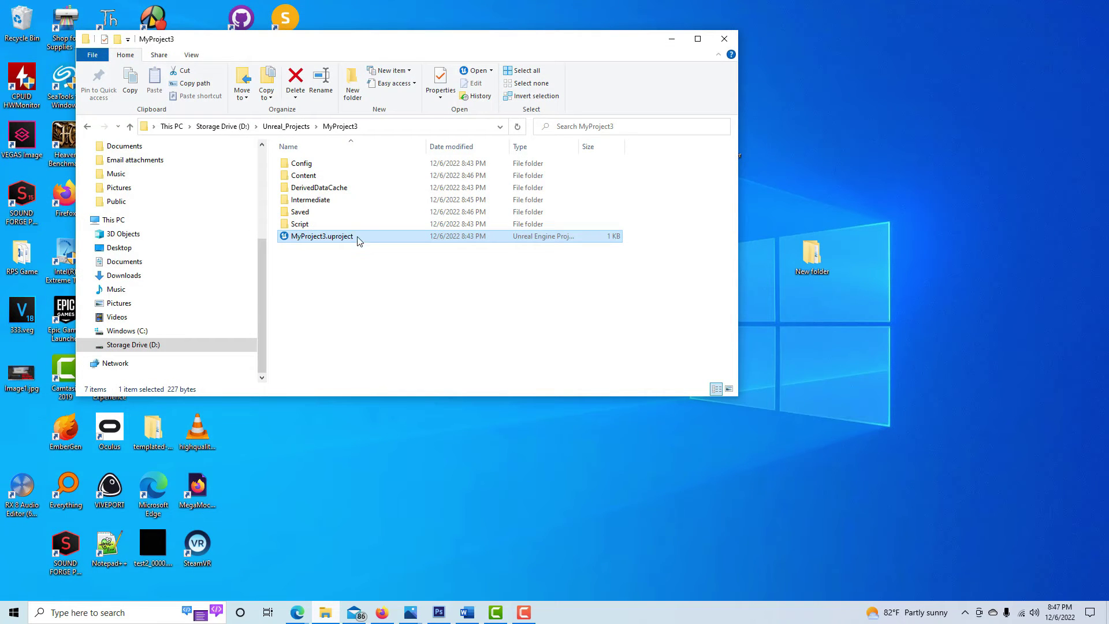
- Relaunch MyProject3 from its .uproject file and open the NewMap level
double_click(324, 236)
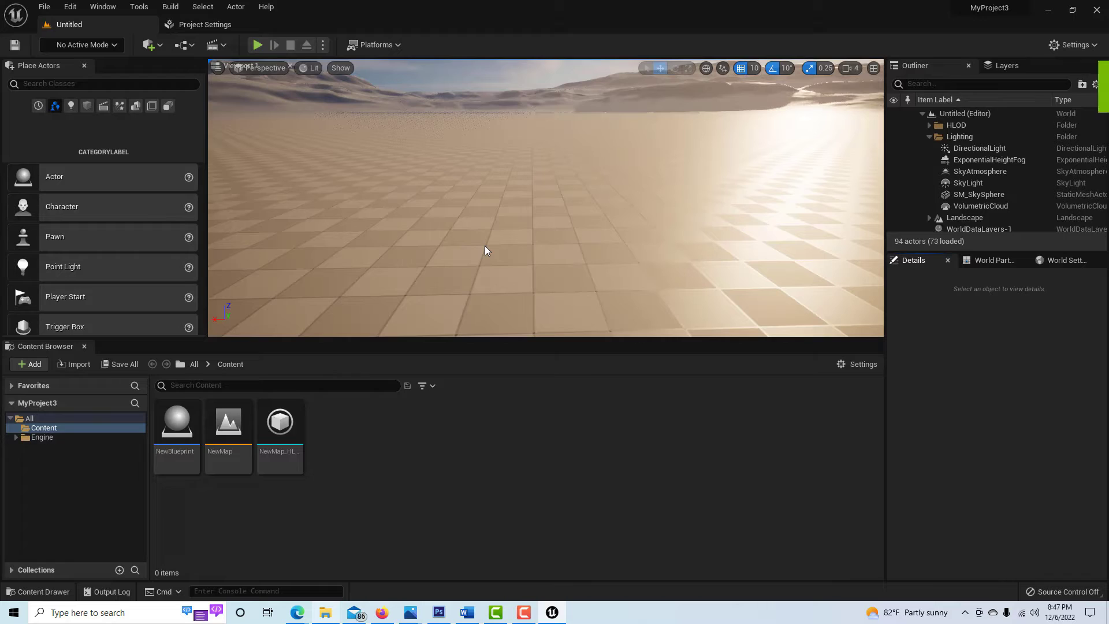
double_click(228, 425)
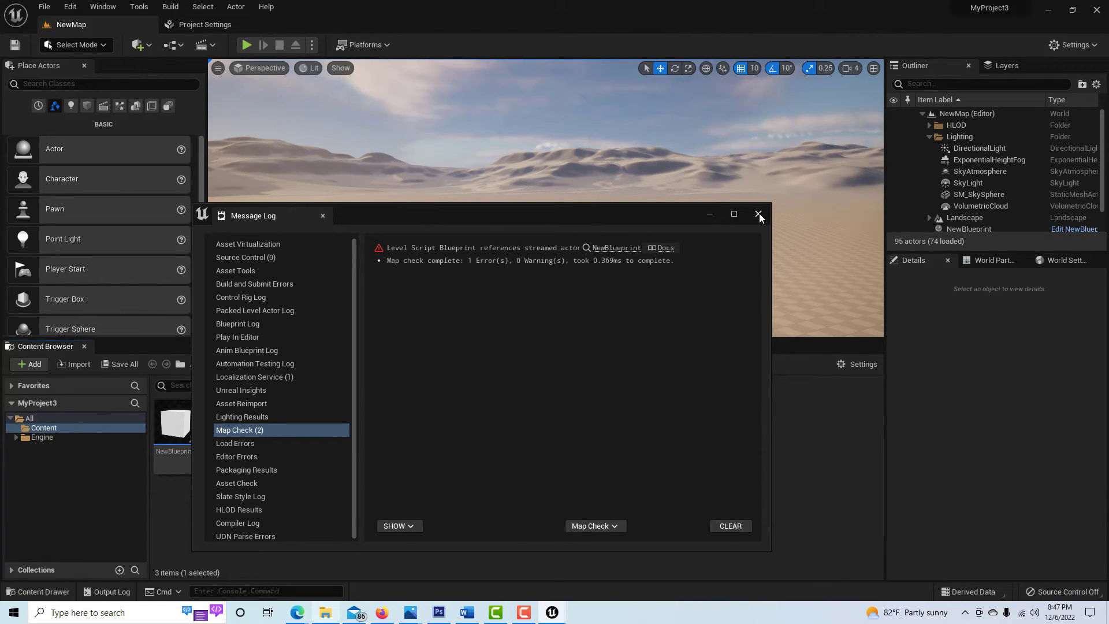
- Drag the Message Log map-check error window off the level view and select the NewBlueprint asset
drag(568, 213, 842, 365)
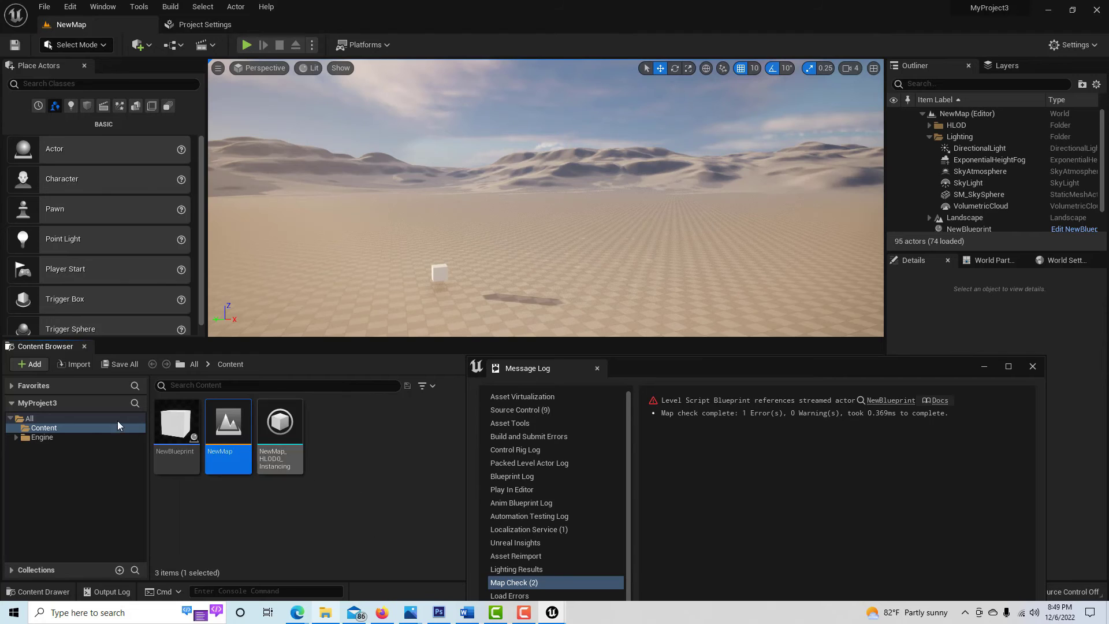
click(177, 423)
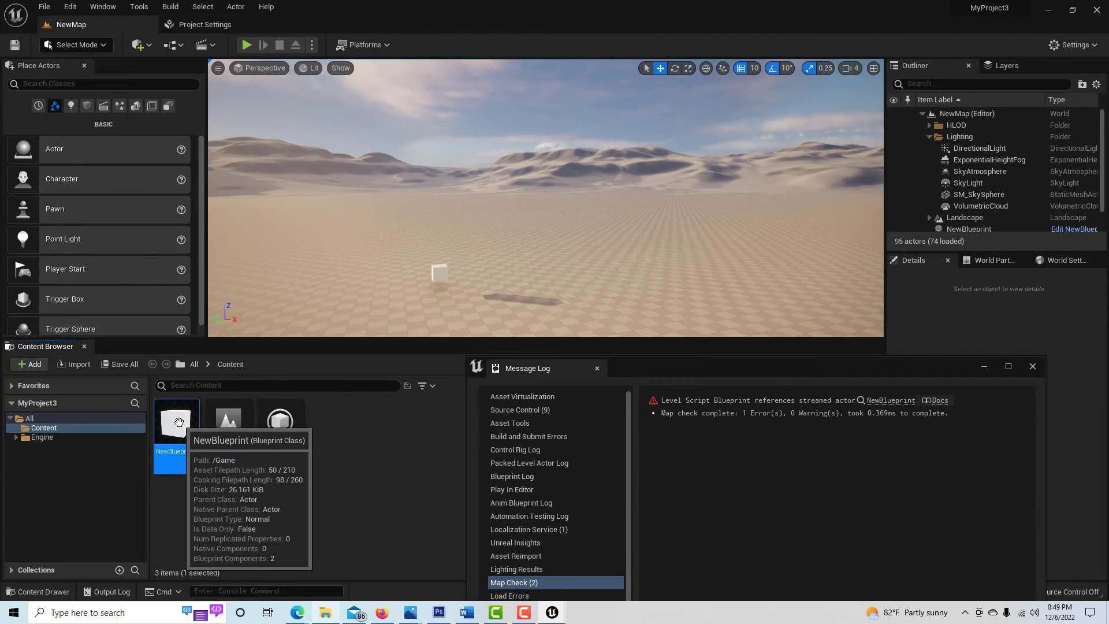
- In NewBlueprint, uncheck World Partition > Is Spatially Loaded and compile the blueprint
double_click(180, 422)
scroll(642, 196, down, 1)
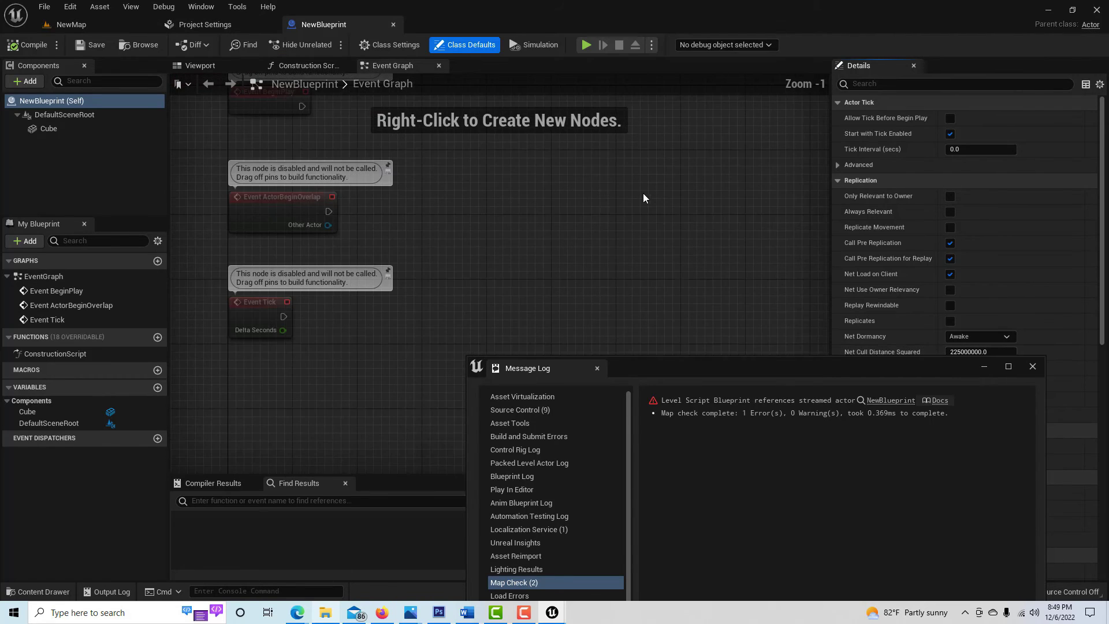
scroll(641, 251, down, 1)
click(1034, 366)
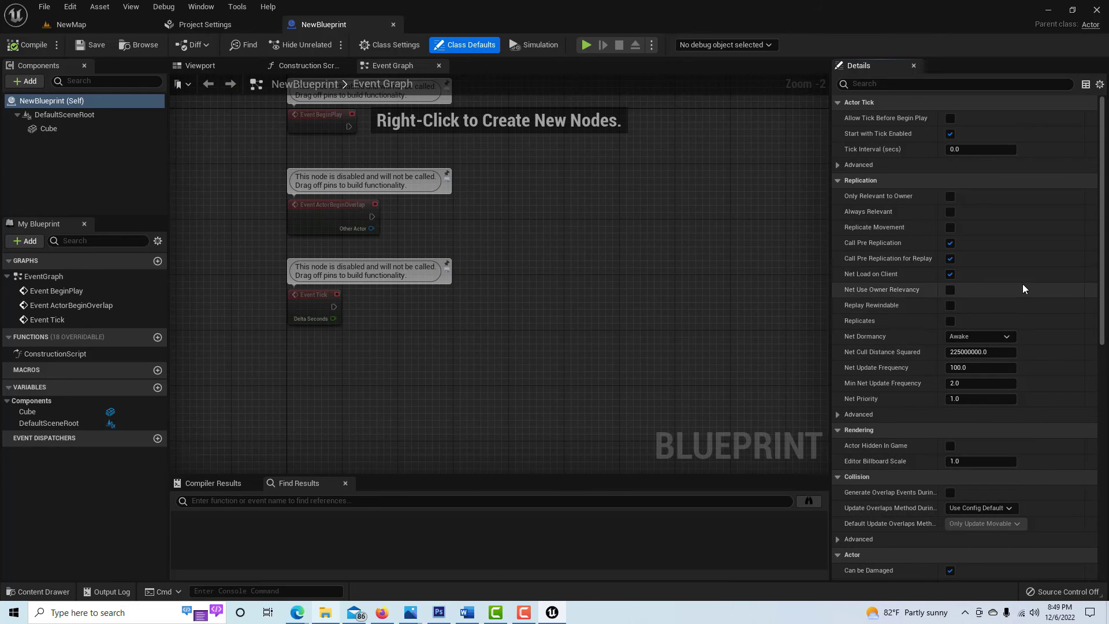
scroll(1022, 281, down, 2)
scroll(1017, 279, down, 6)
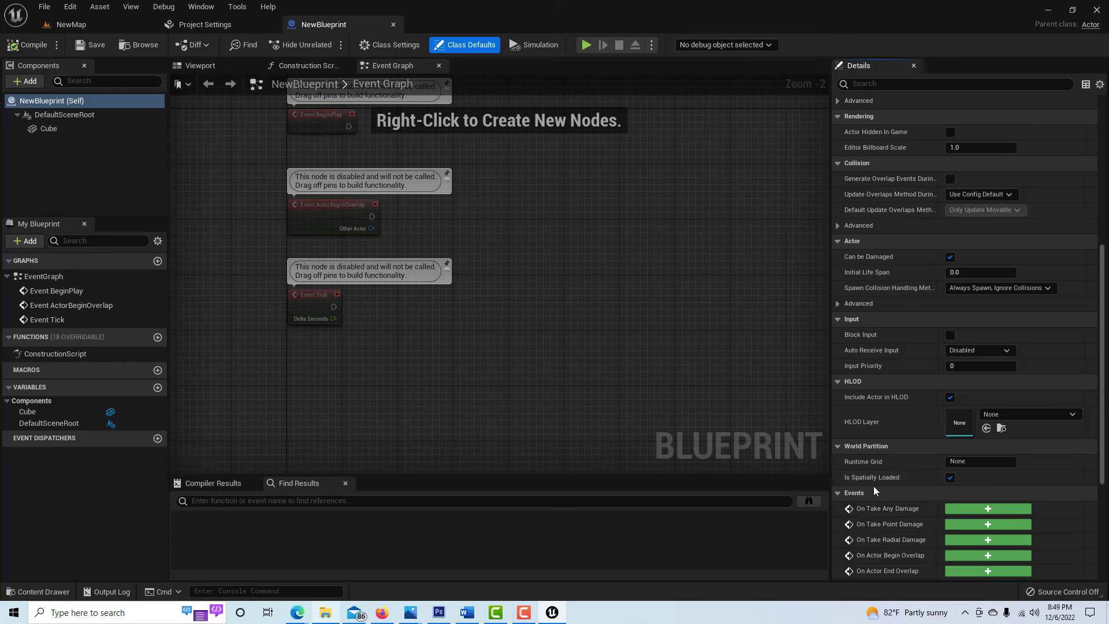
mouse_move(883, 483)
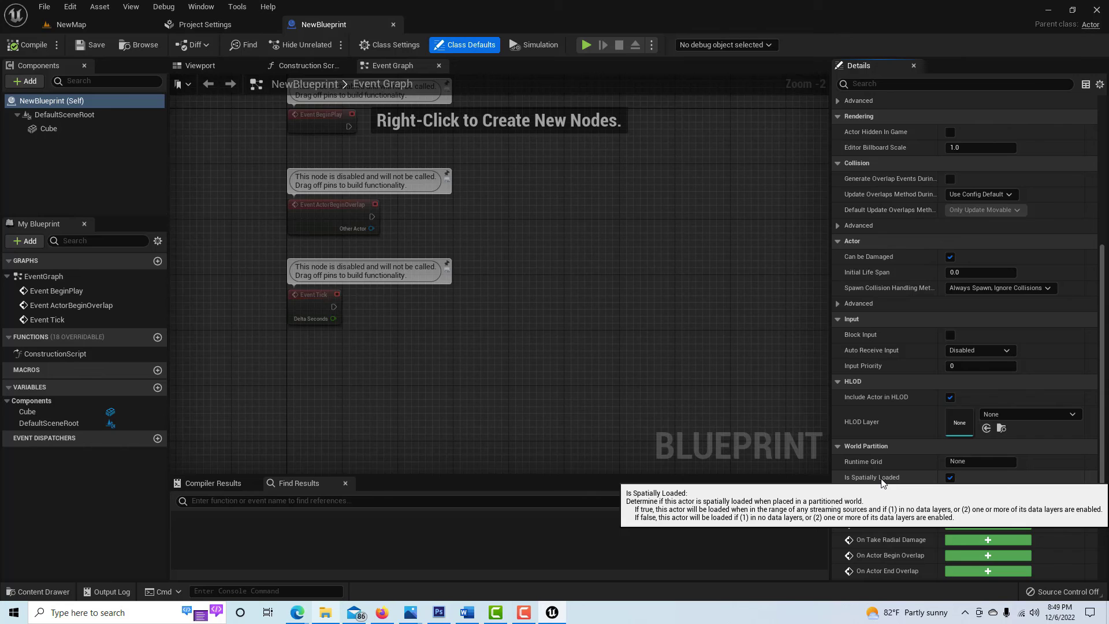
click(952, 479)
click(43, 49)
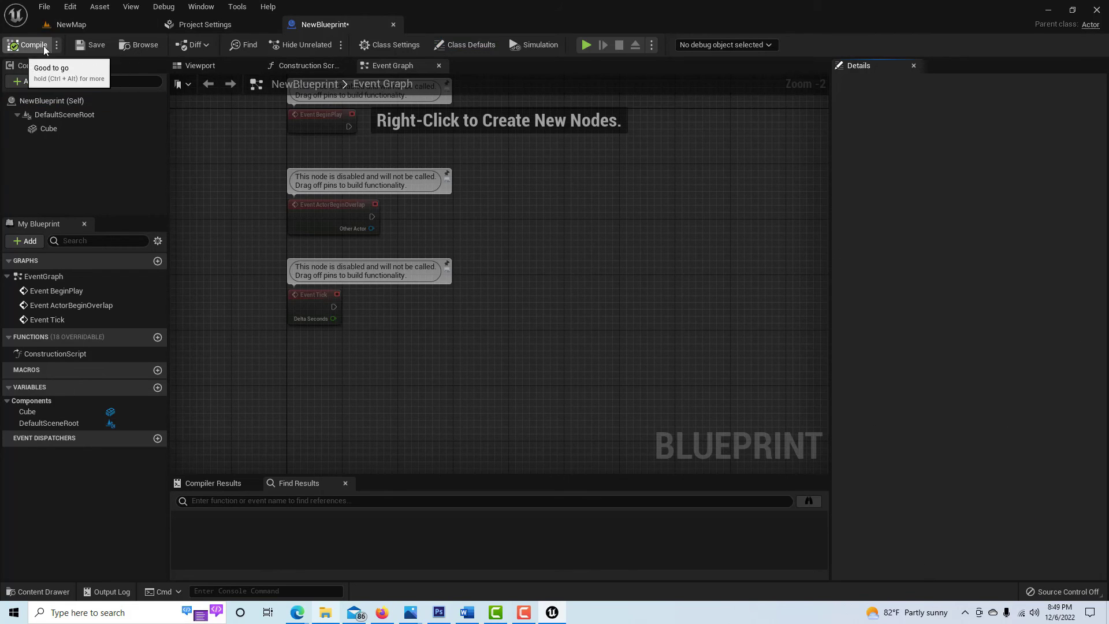
- Exit the editor saving the changed content, then relaunch MyProject3.uproject
click(81, 24)
click(45, 6)
mouse_move(93, 261)
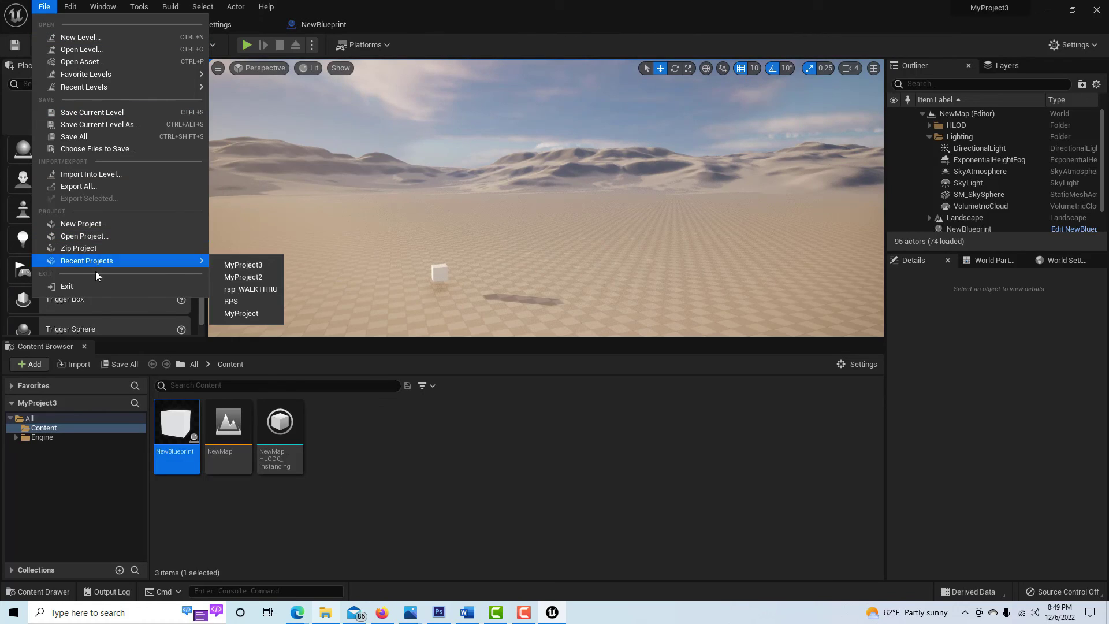
click(67, 285)
click(586, 438)
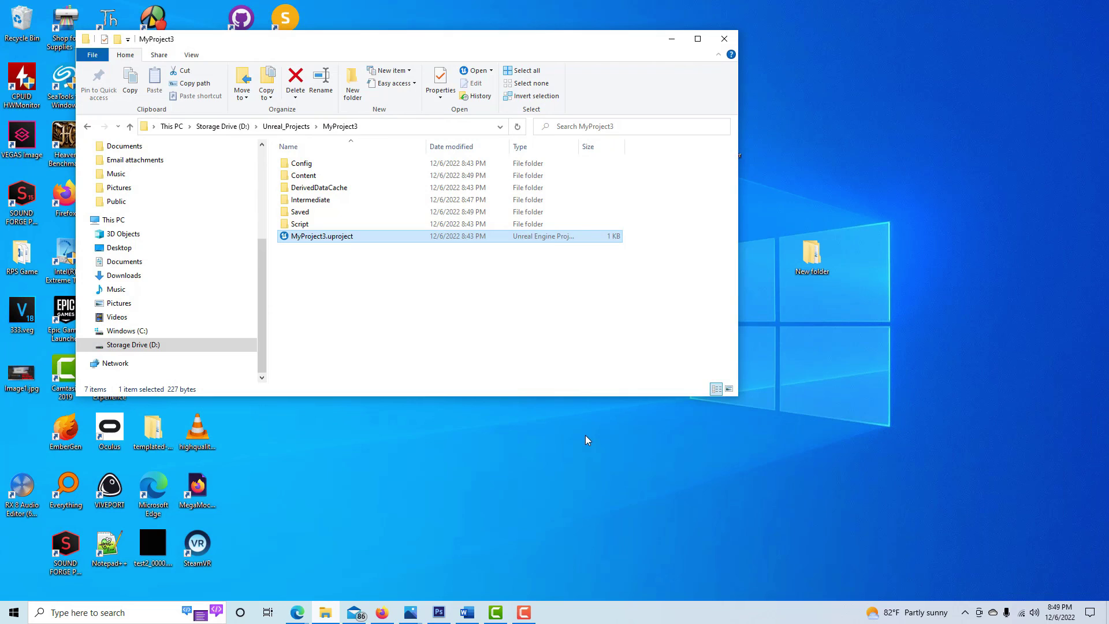
double_click(350, 238)
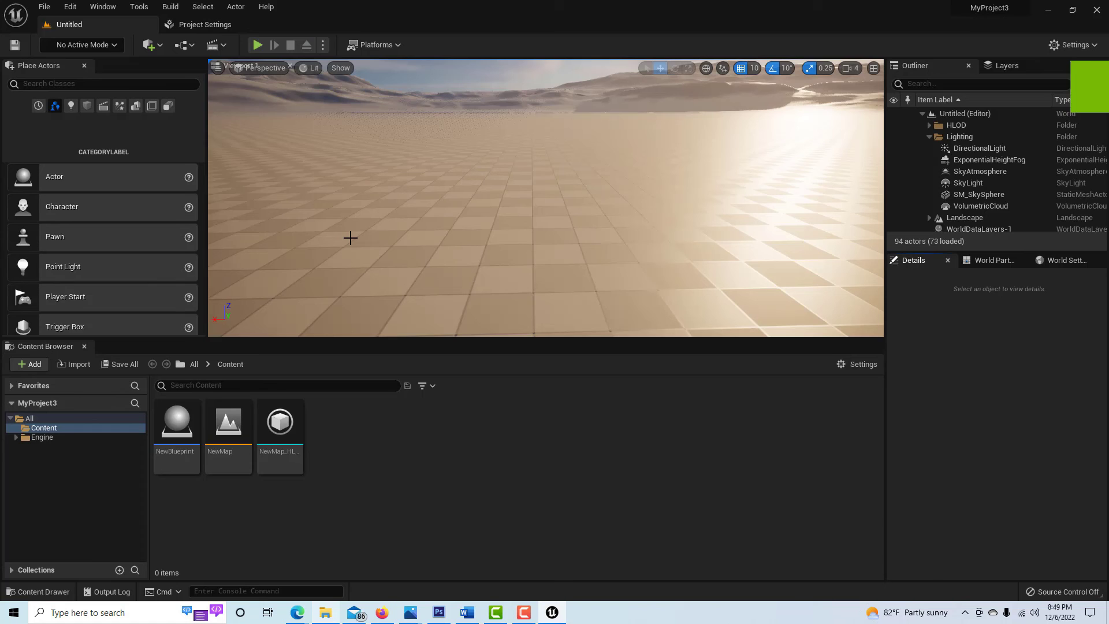
- Open the NewMap asset from the Content Browser
double_click(235, 428)
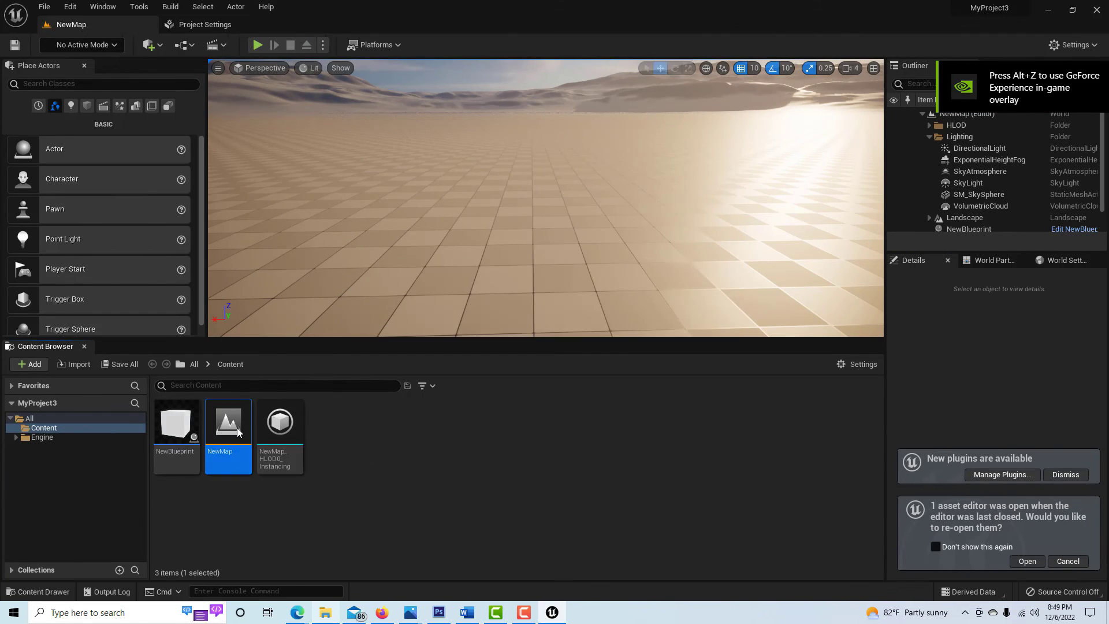